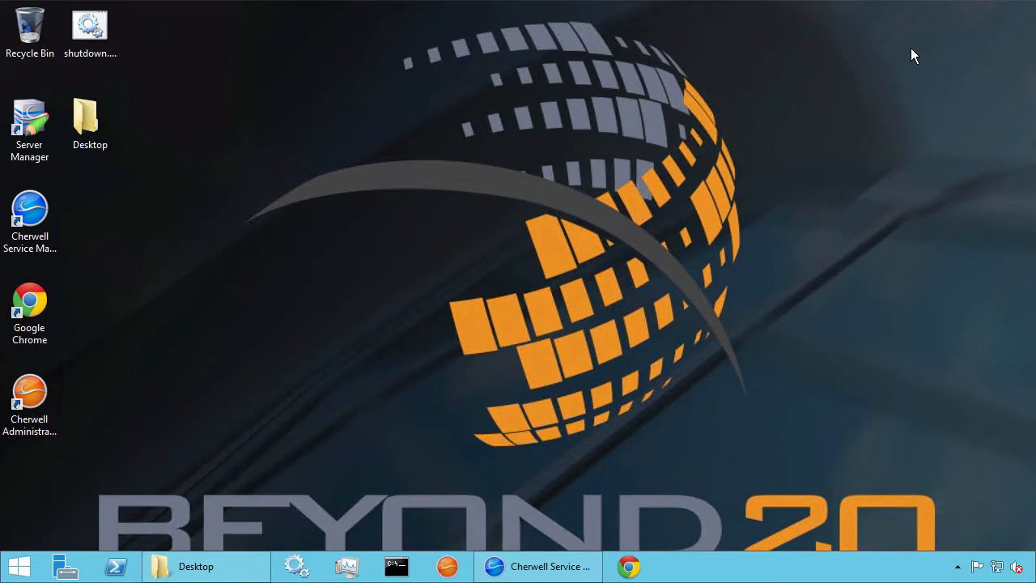
# Step: Switch to Cherwell Service Management and open the System Analyzer
pyautogui.click(546, 564)
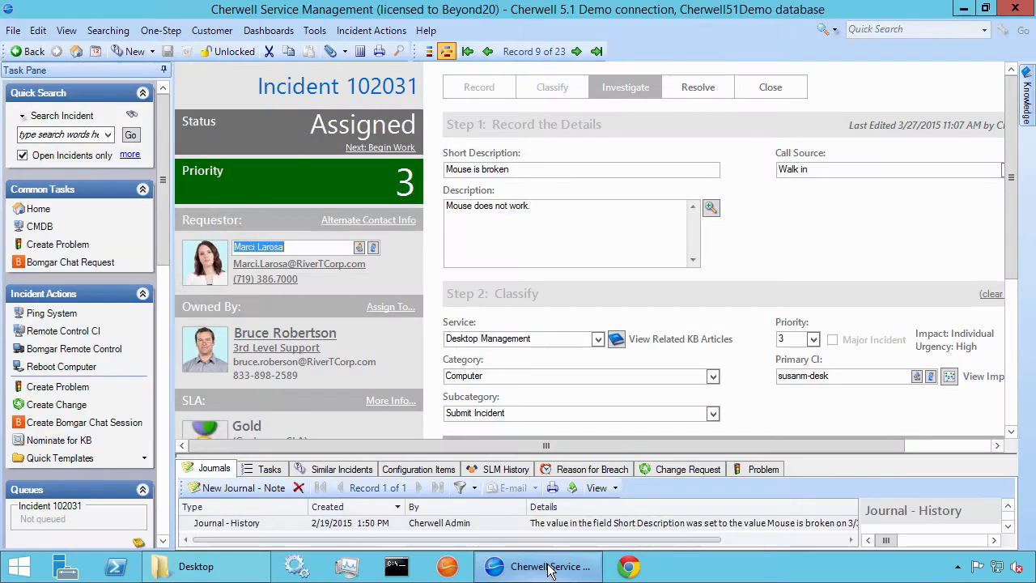
pyautogui.click(425, 29)
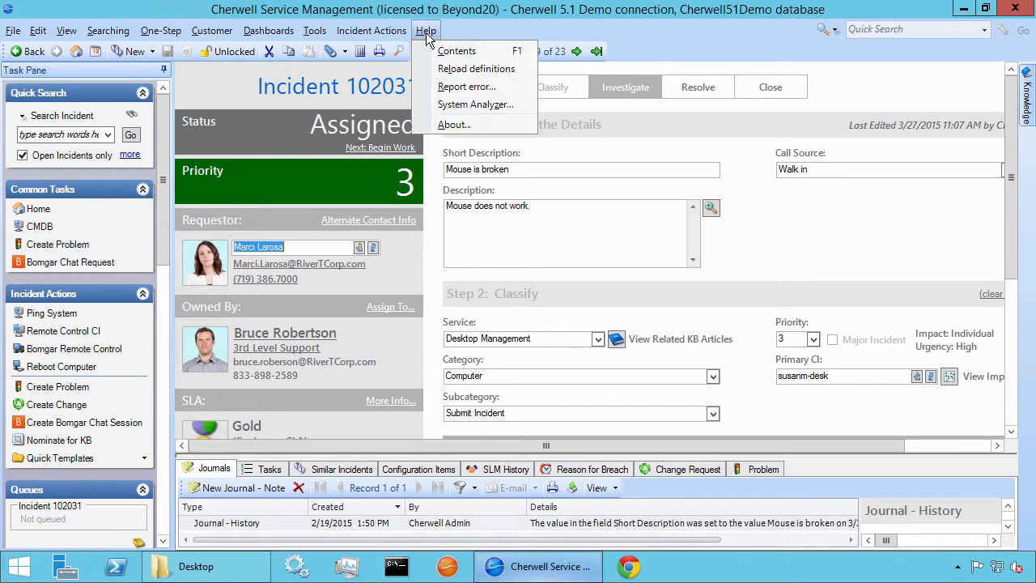
pyautogui.click(447, 105)
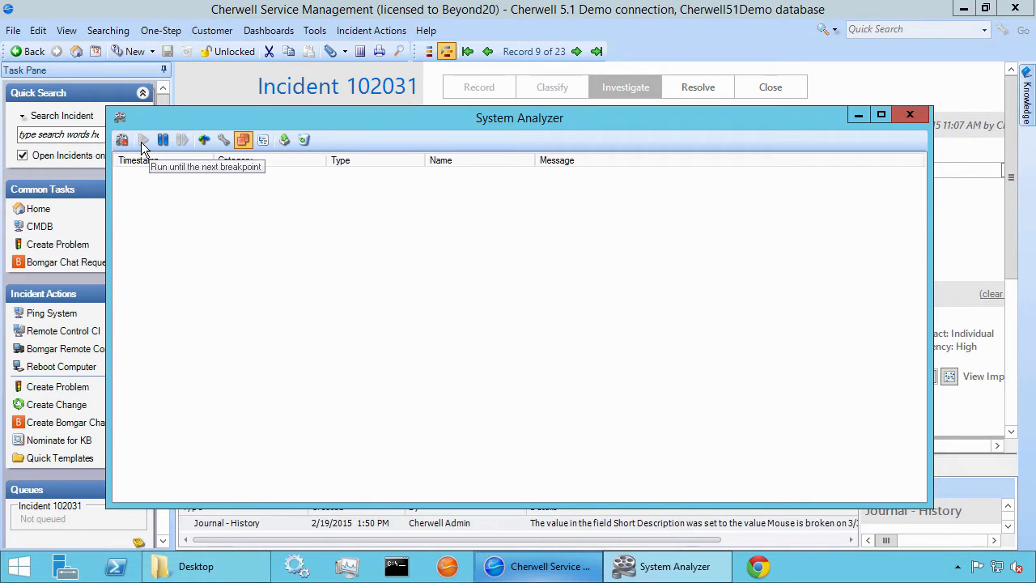
# Step: Try clearing all analyzer message types and enabling only One-Step, discarding the changes
pyautogui.click(203, 140)
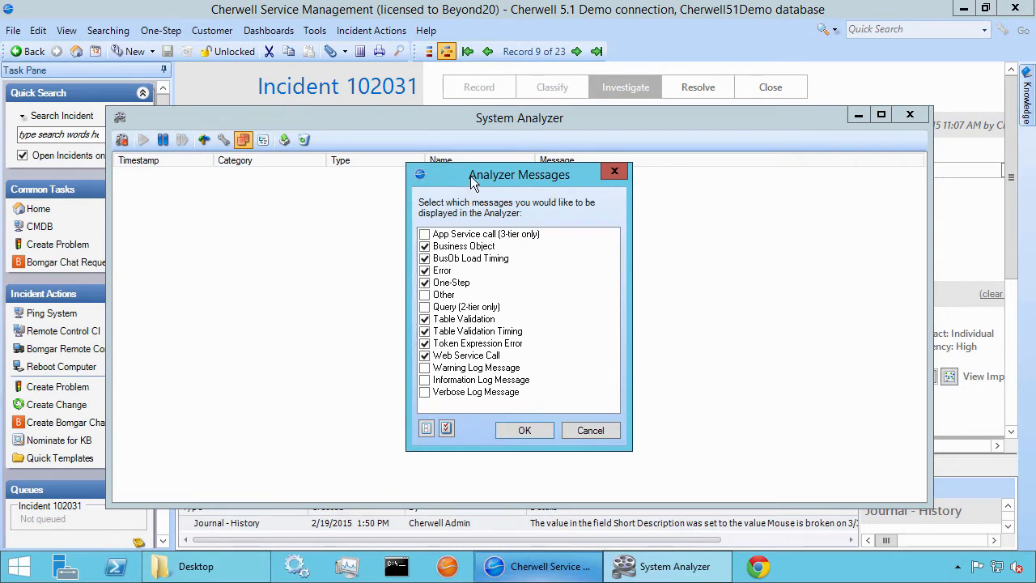
pyautogui.click(426, 269)
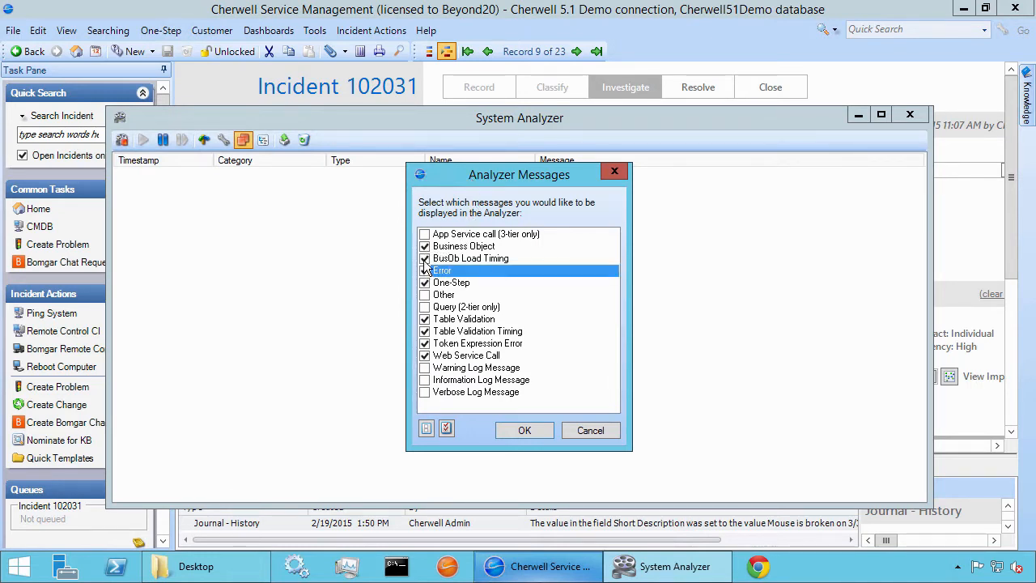
pyautogui.click(427, 428)
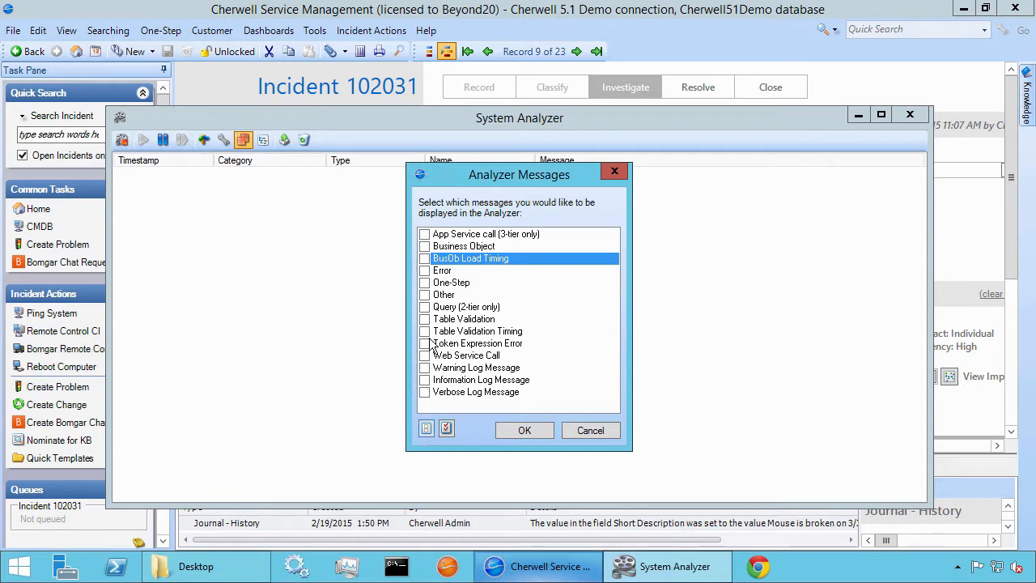
pyautogui.click(425, 284)
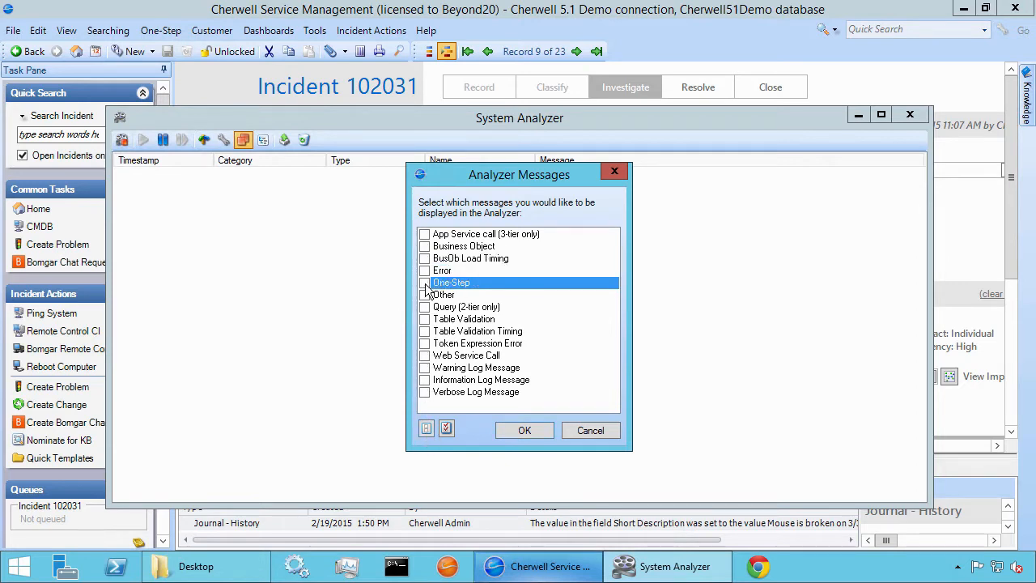
pyautogui.click(424, 283)
pyautogui.click(595, 429)
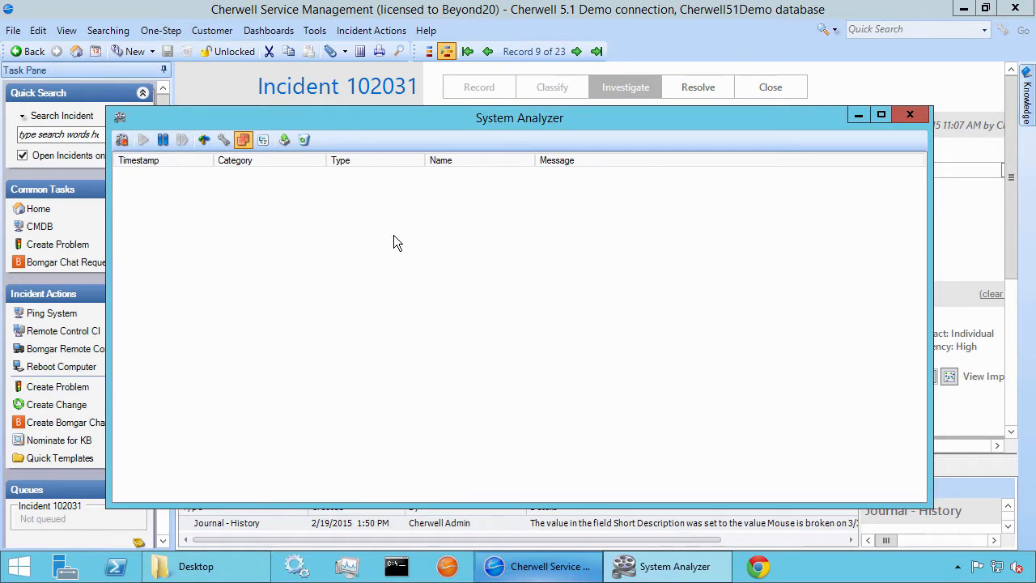
# Step: Try enabling added network latency in the System Analyzer options, discarding the change
pyautogui.click(226, 141)
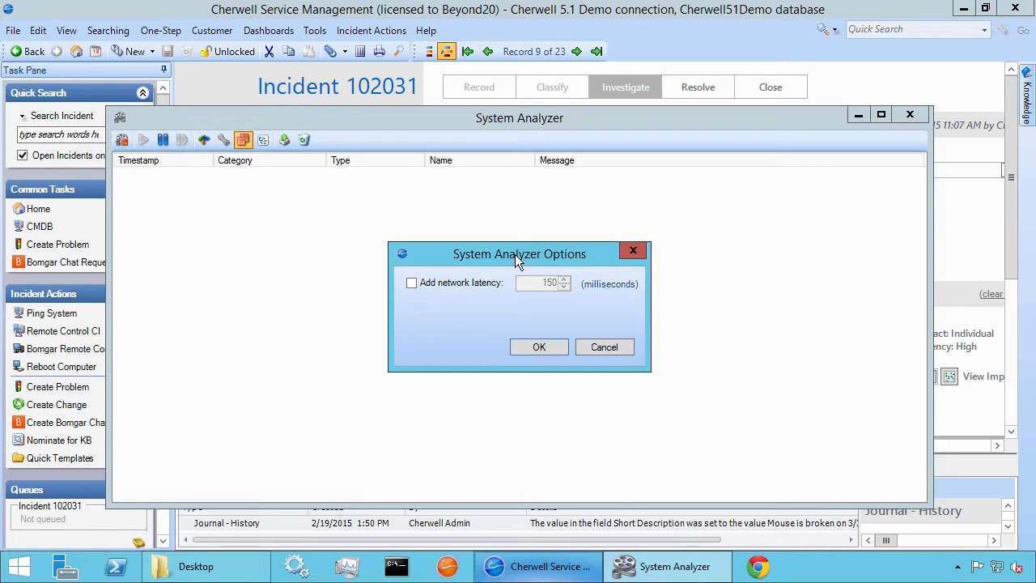
pyautogui.click(474, 285)
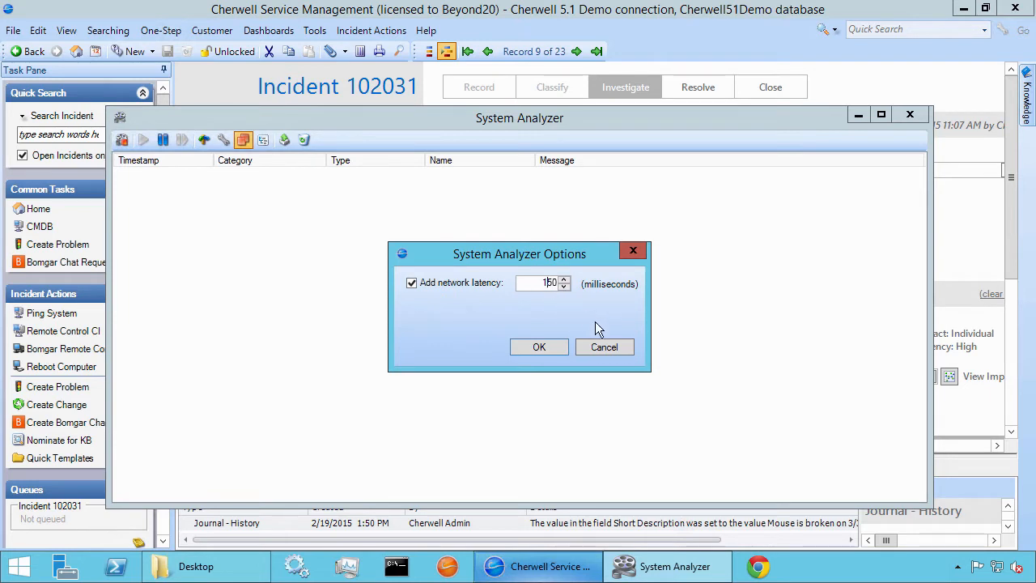
pyautogui.click(602, 348)
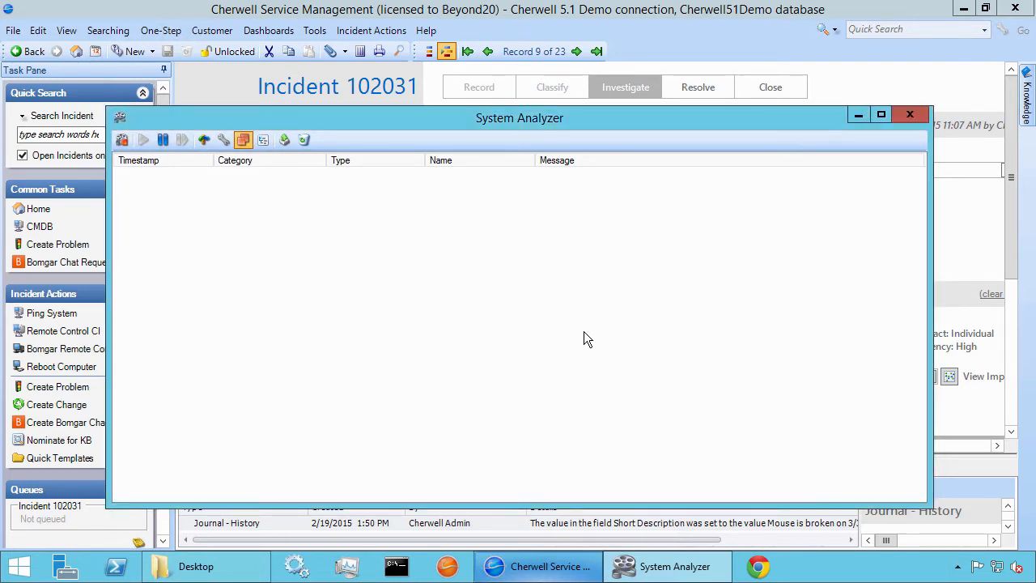
# Step: Review the existing breakpoint's available categories and look-for text, and close the breakpoint settings
pyautogui.click(243, 141)
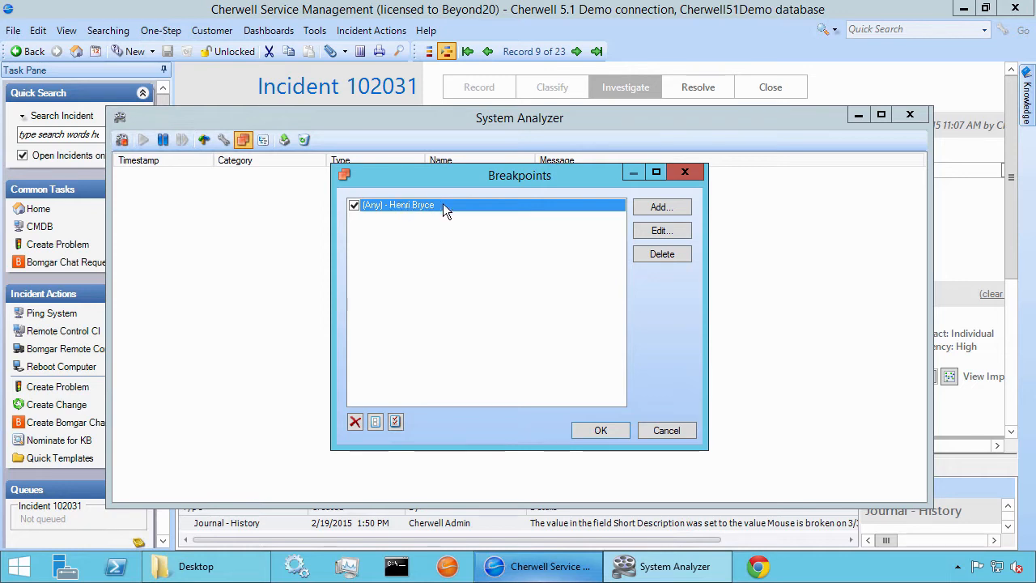
pyautogui.click(653, 232)
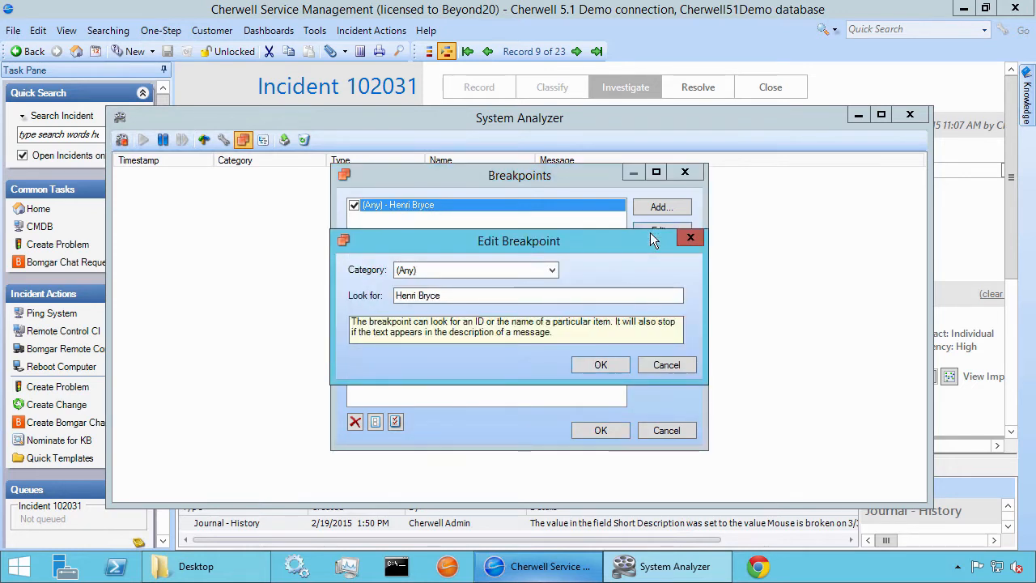
pyautogui.click(552, 271)
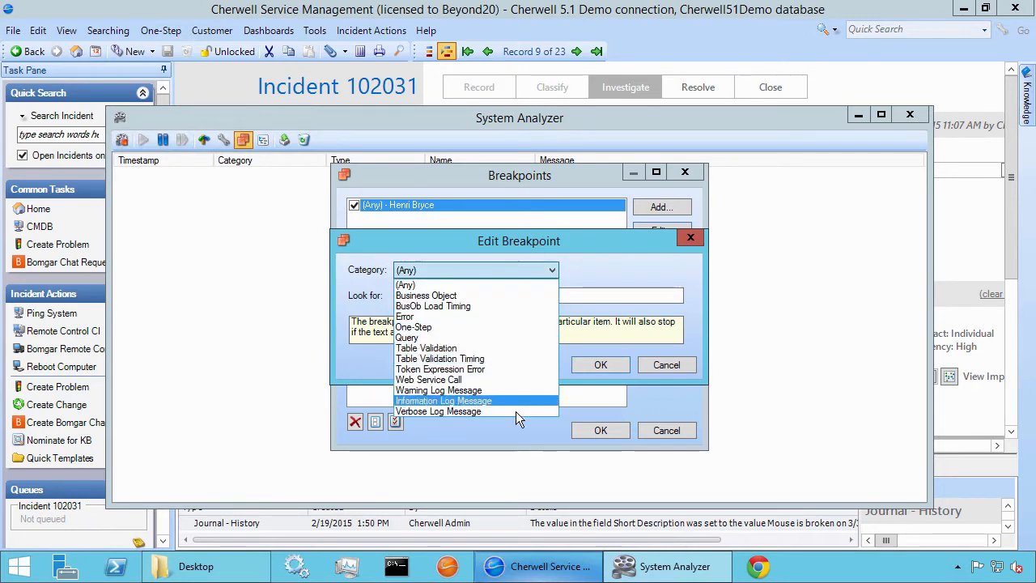
pyautogui.click(503, 285)
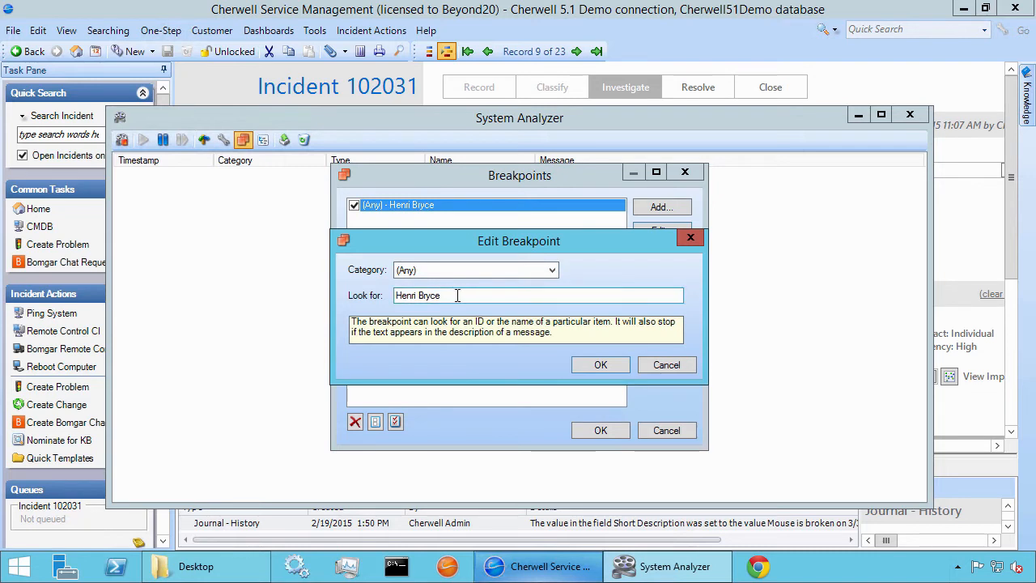
pyautogui.click(457, 295)
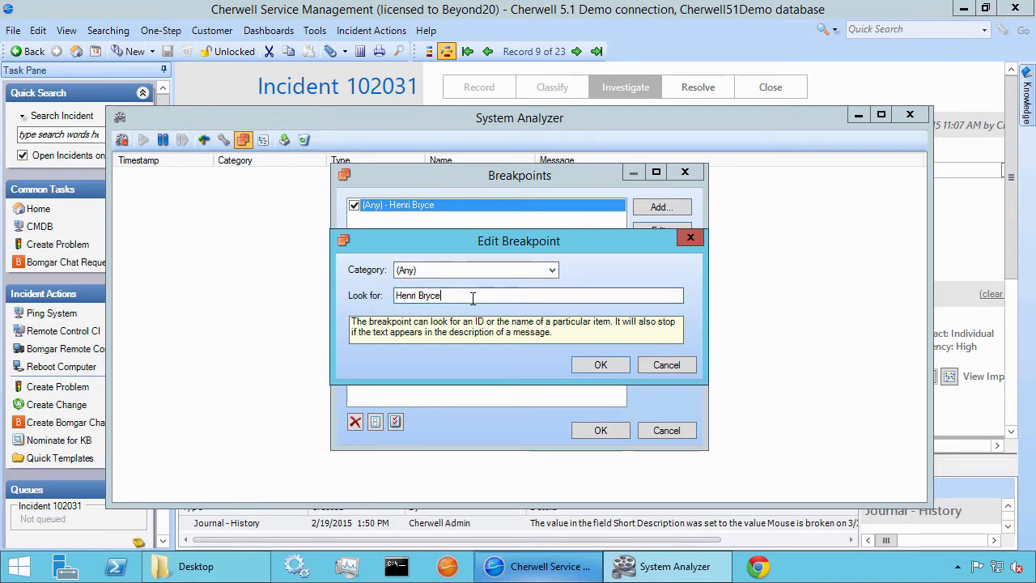
pyautogui.click(667, 365)
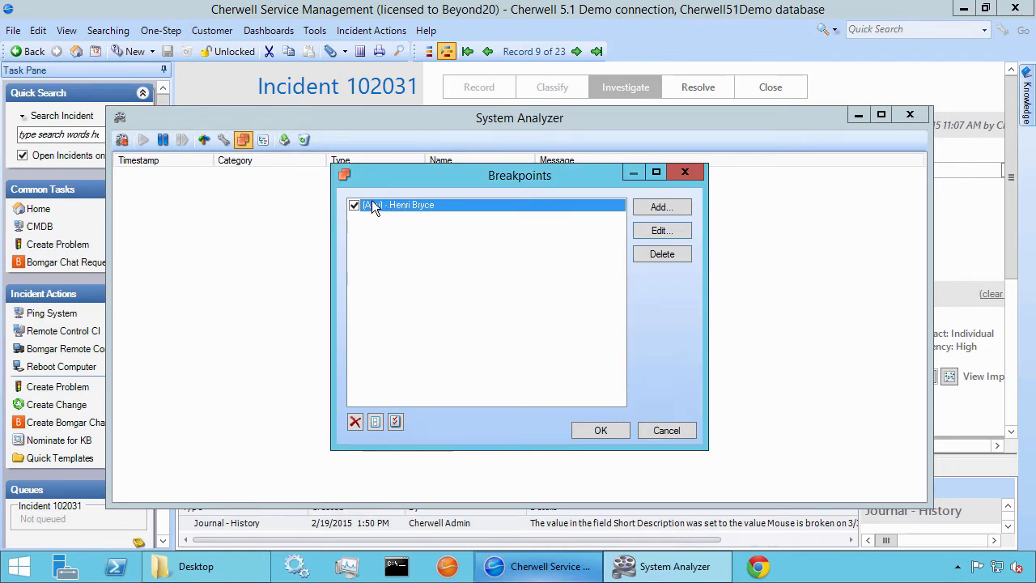
pyautogui.click(600, 430)
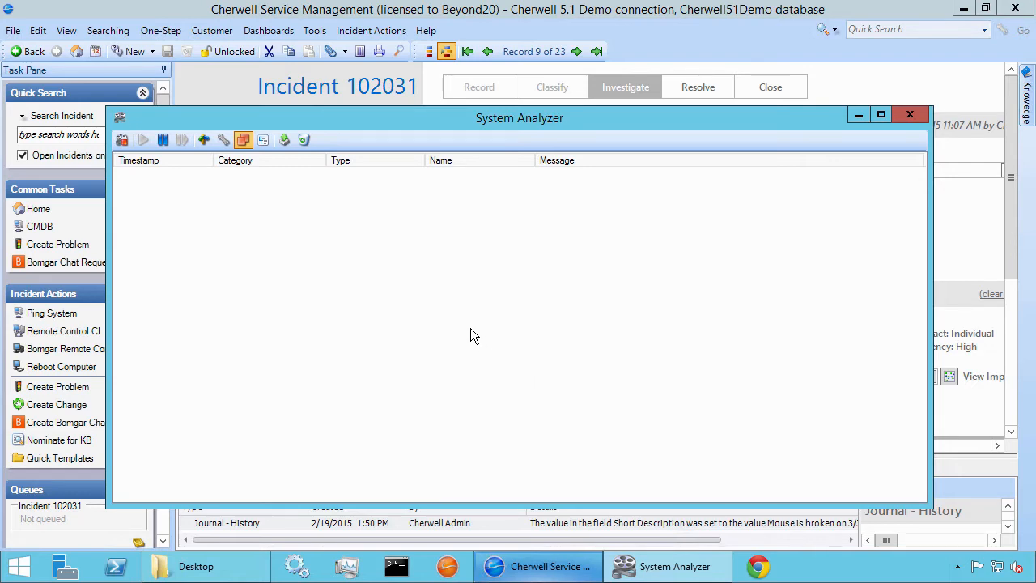
# Step: Open the current object values for the incident and look through its main fields and field folders
pyautogui.click(263, 141)
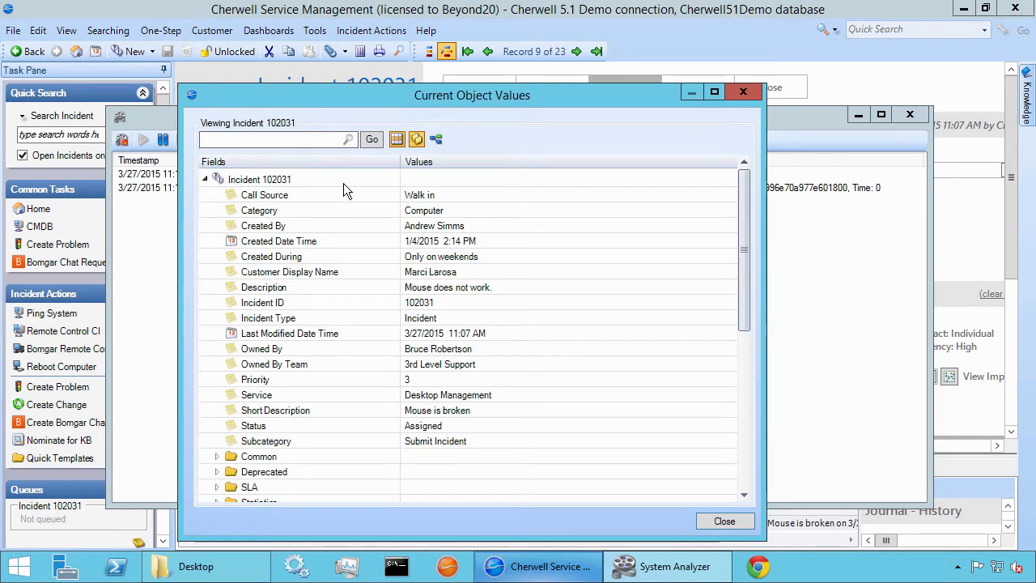
pyautogui.moveTo(744, 261); pyautogui.dragTo(743, 301)
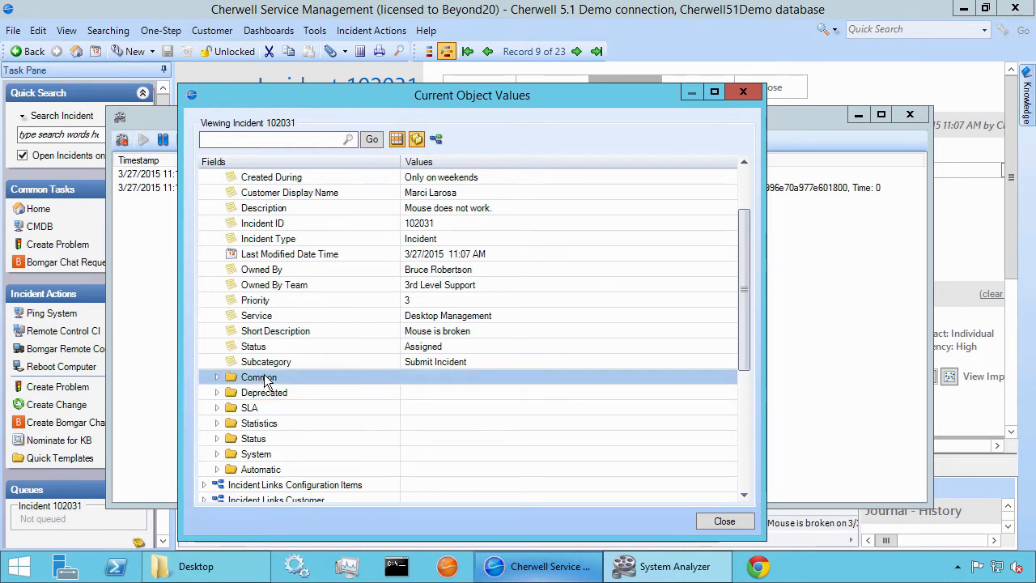
pyautogui.scroll(3, 271, 380)
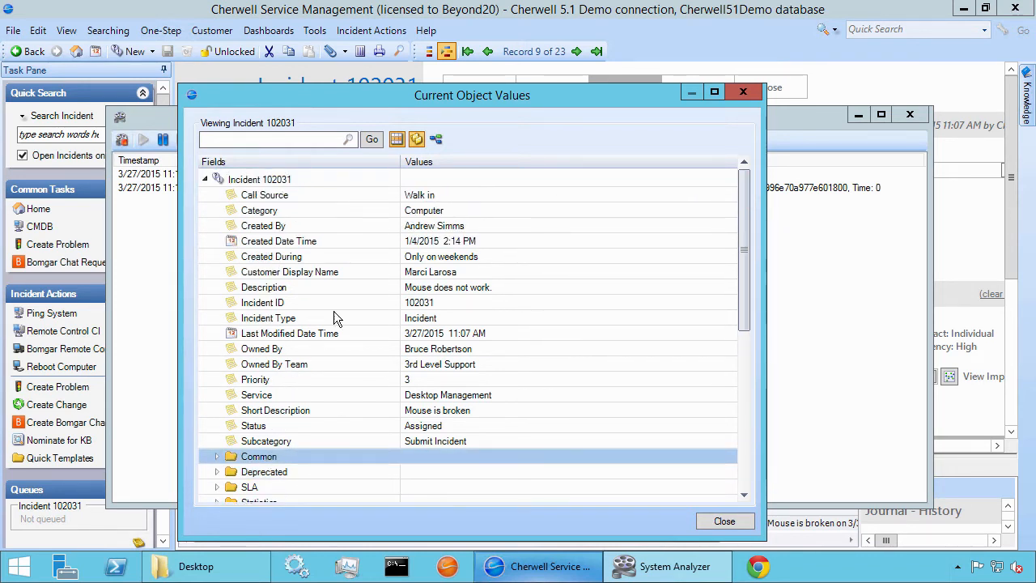
pyautogui.scroll(-2, 295, 340)
pyautogui.scroll(-1, 328, 328)
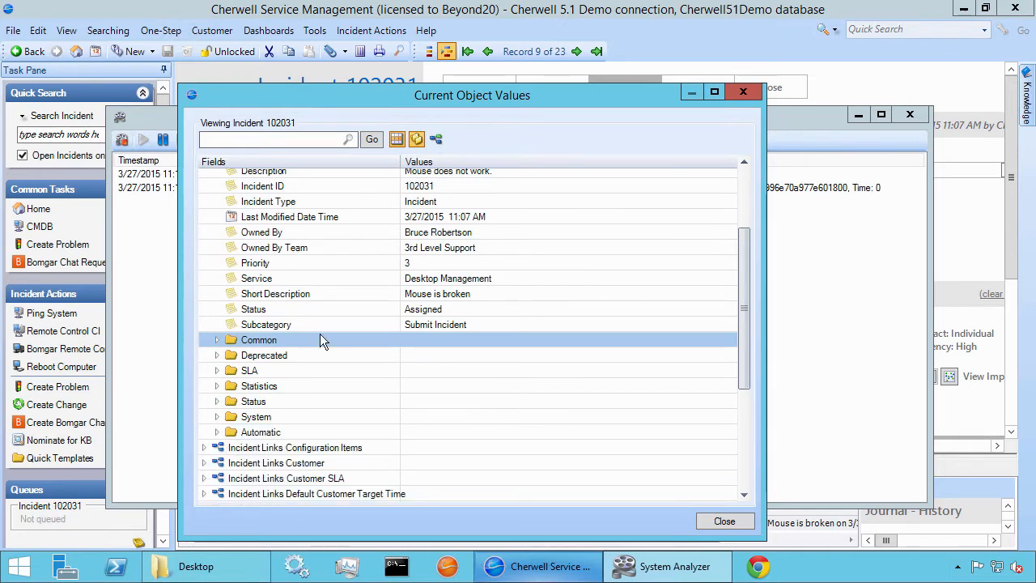
# Step: Expand the incident's System fields and select the whole Customer ID value for copying
pyautogui.click(217, 416)
pyautogui.scroll(-1, 381, 455)
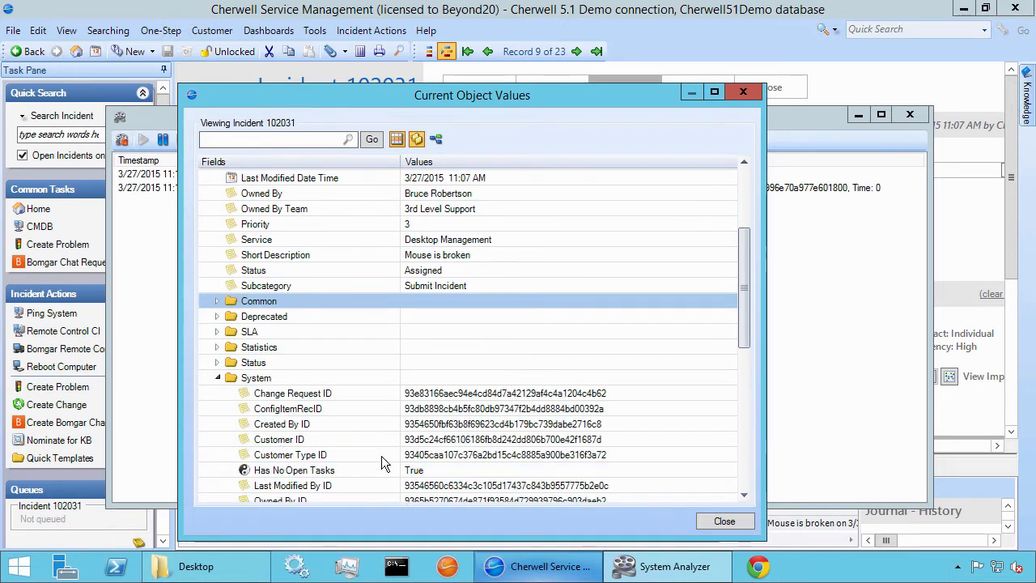
pyautogui.click(418, 444)
pyautogui.click(420, 440)
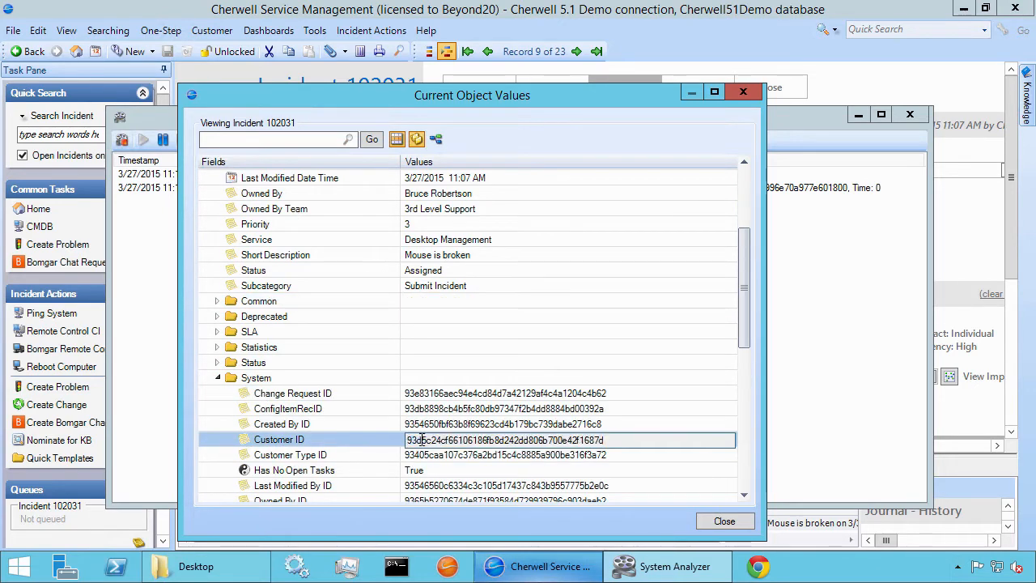
pyautogui.rightClick(422, 440)
pyautogui.click(489, 313)
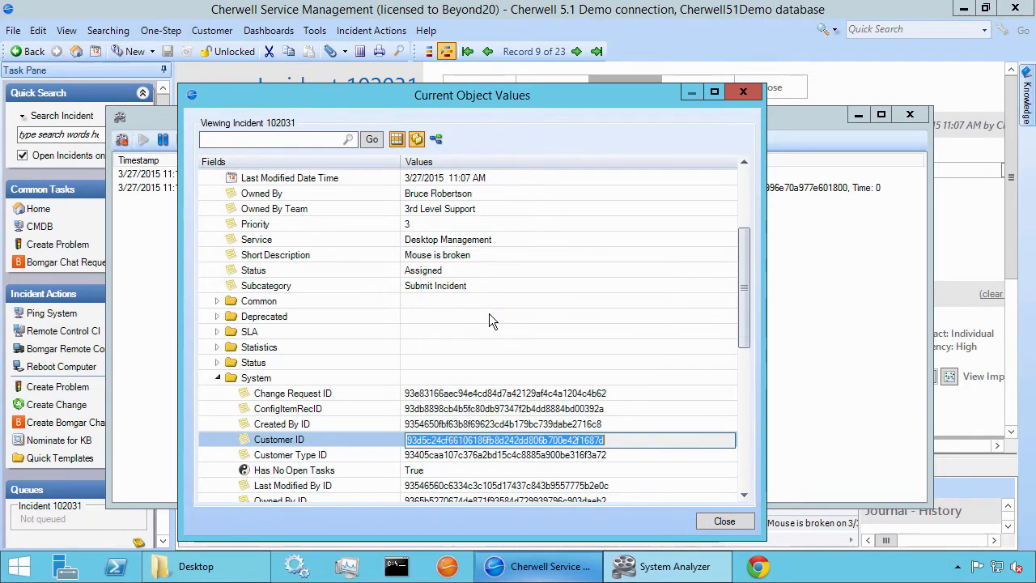
pyautogui.click(518, 423)
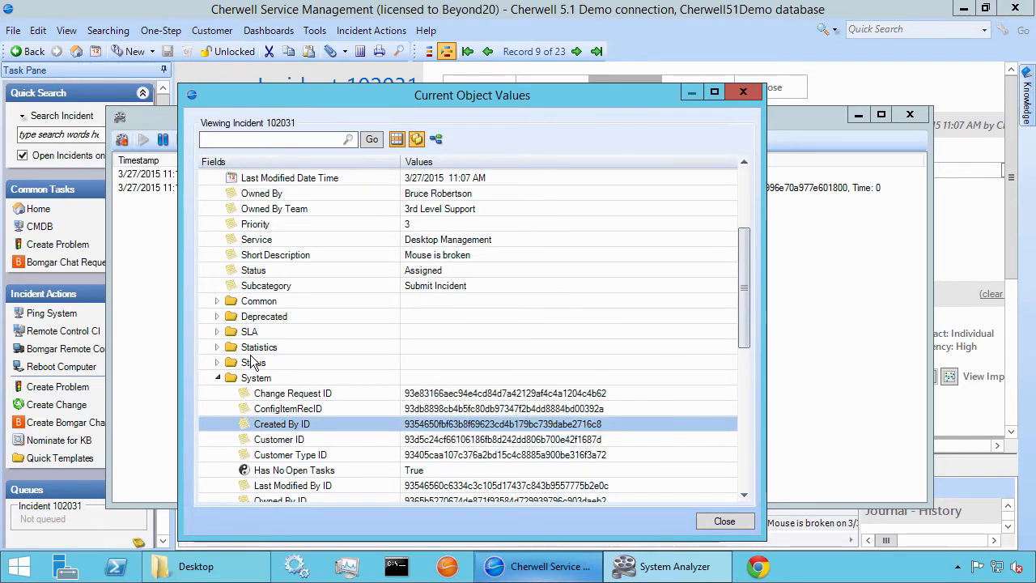
# Step: Expand the incident's Status fields and examine the next status and phase status values
pyautogui.click(217, 363)
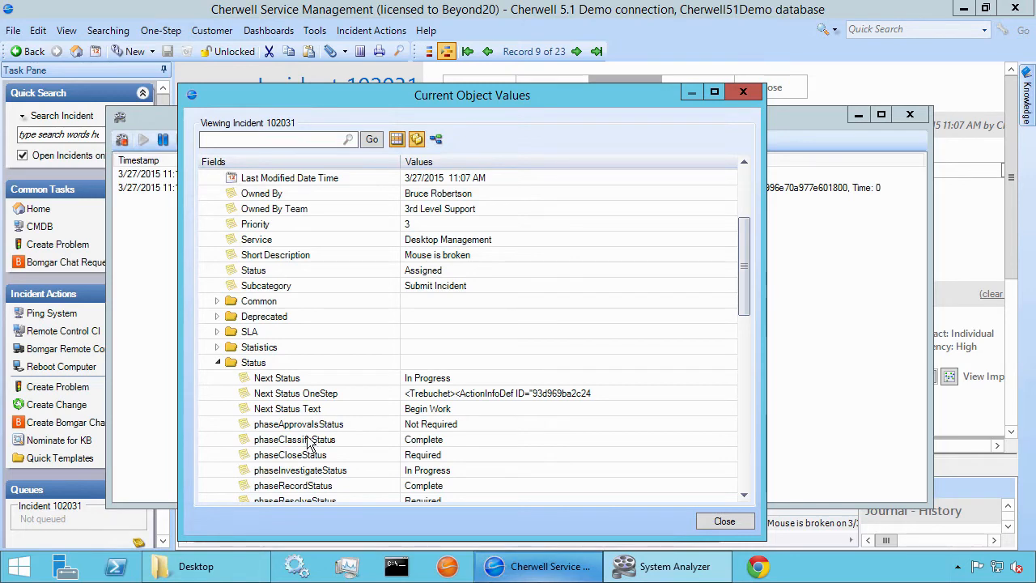
pyautogui.scroll(-1, 306, 440)
pyautogui.scroll(-2, 320, 430)
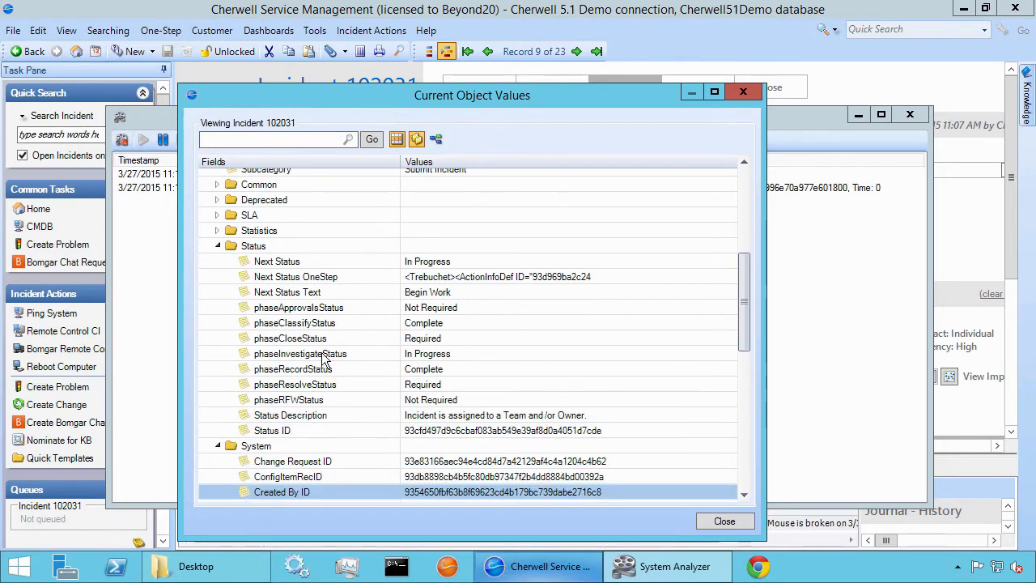
pyautogui.scroll(-2, 324, 346)
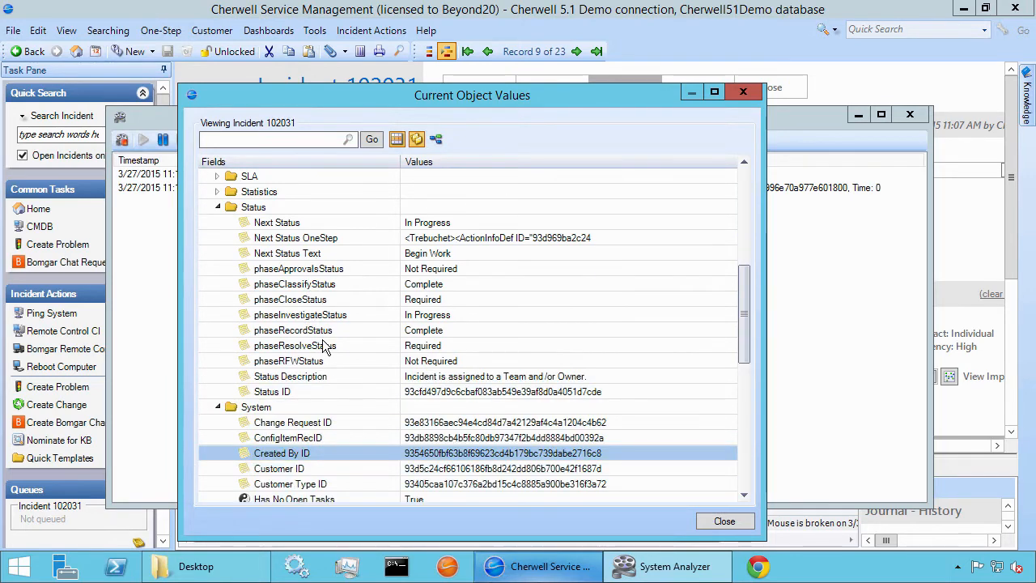
# Step: Examine the incident's System fields, including Has No Open Tasks and Service Customer is Entitled
pyautogui.click(323, 460)
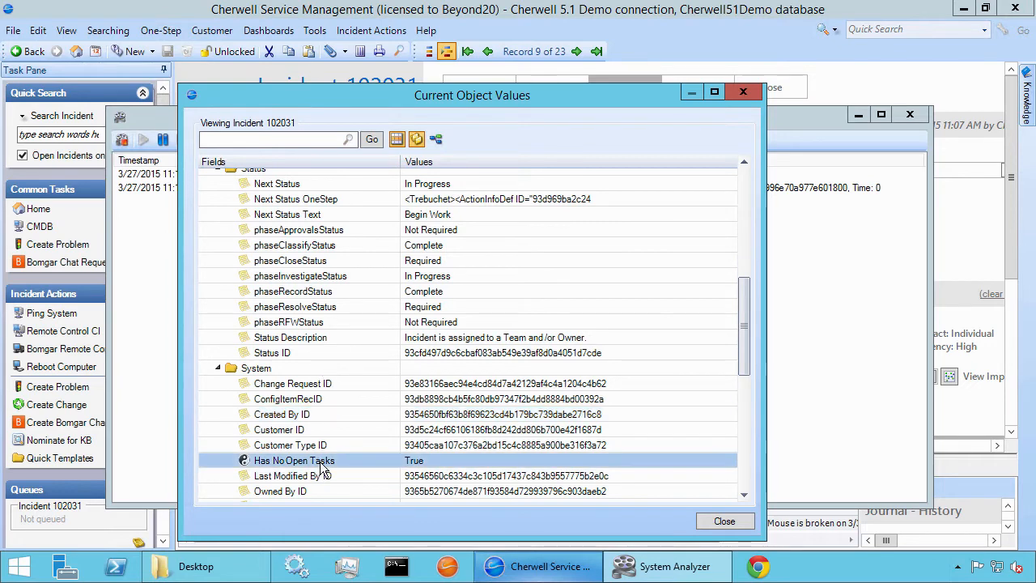
pyautogui.scroll(-2, 328, 453)
pyautogui.click(339, 458)
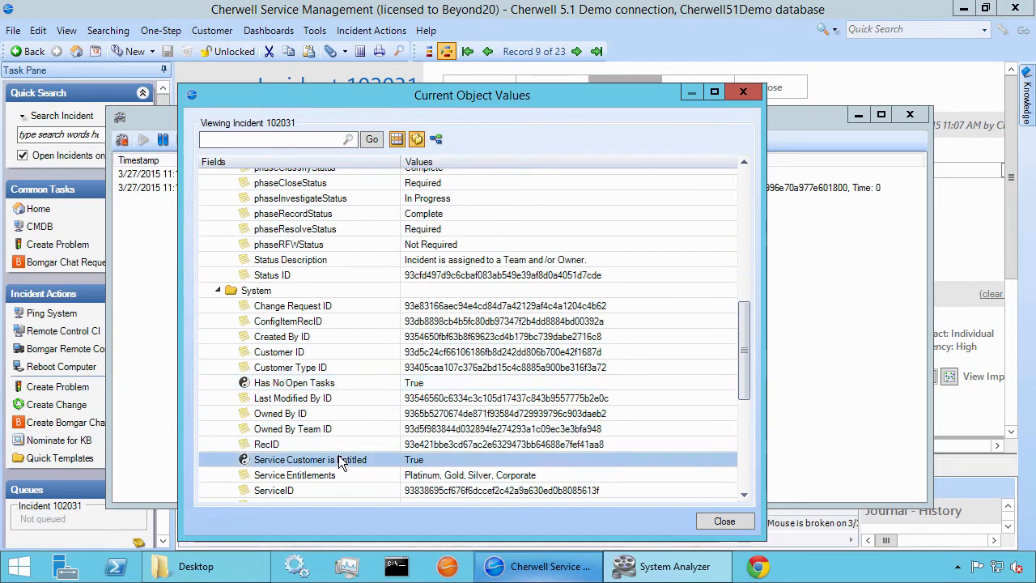
pyautogui.click(331, 384)
pyautogui.scroll(-2, 331, 399)
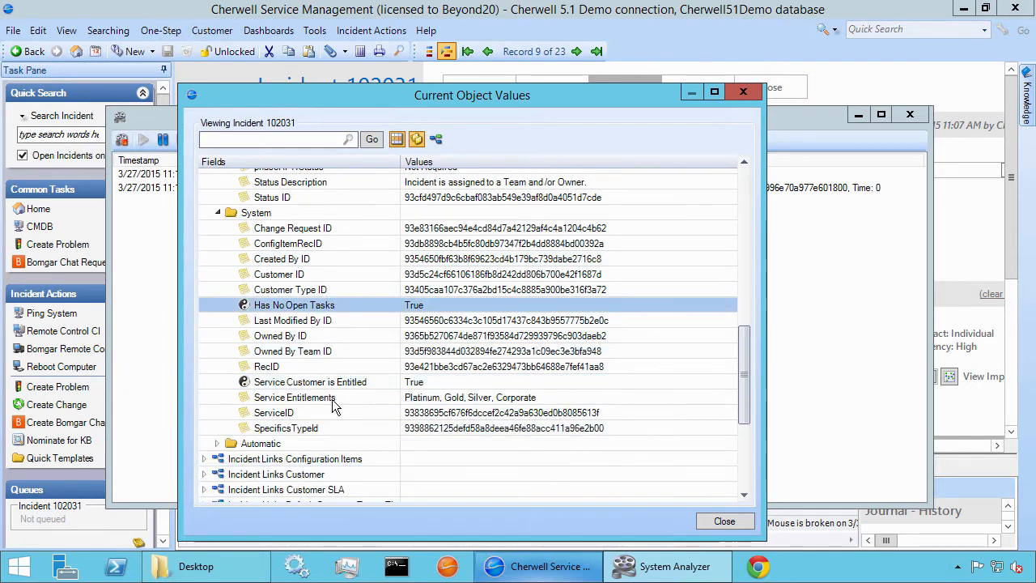
# Step: Expand and examine the incident's Automatic fields, and close the current object values
pyautogui.click(218, 443)
pyautogui.scroll(-2, 378, 410)
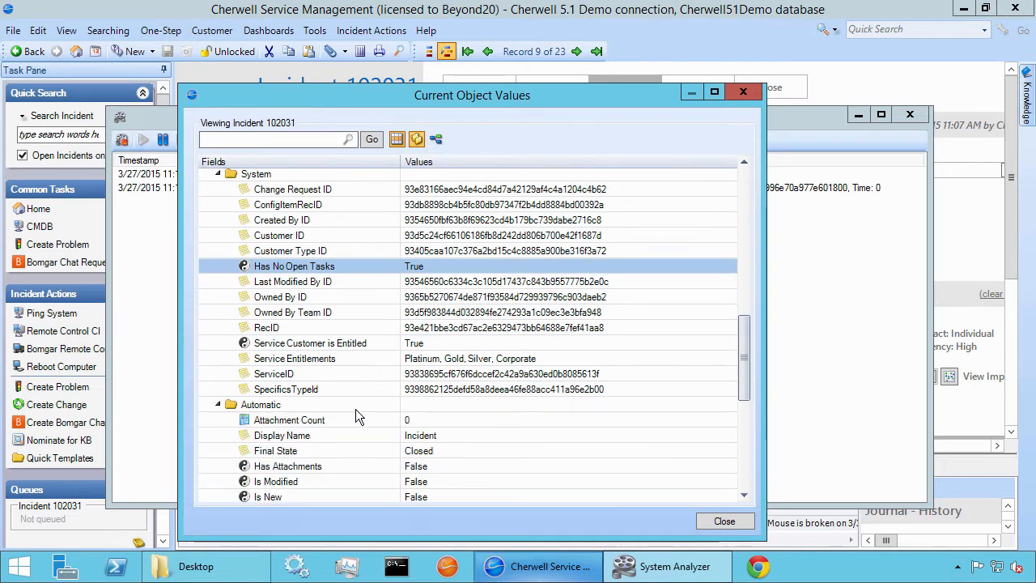
pyautogui.scroll(-2, 377, 380)
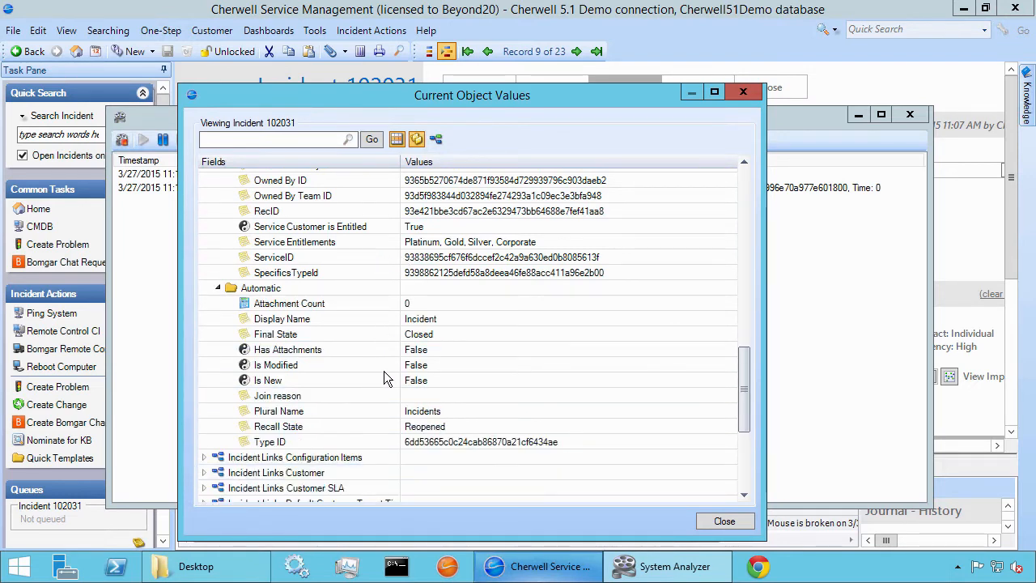
pyautogui.click(723, 520)
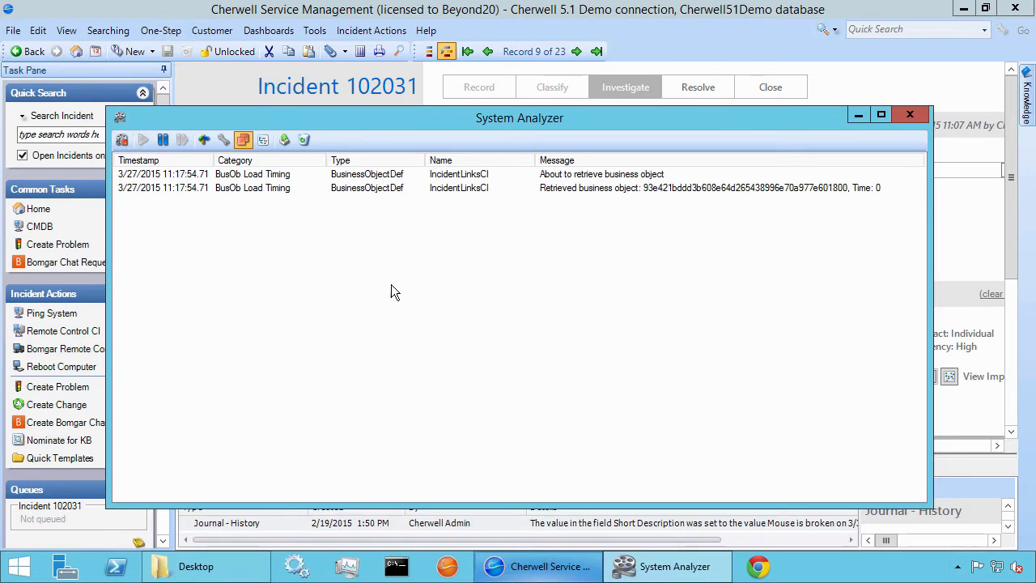
# Step: Examine the System Analyzer message export options, including the available columns and CSV file format, and cancel without exporting
pyautogui.click(289, 194)
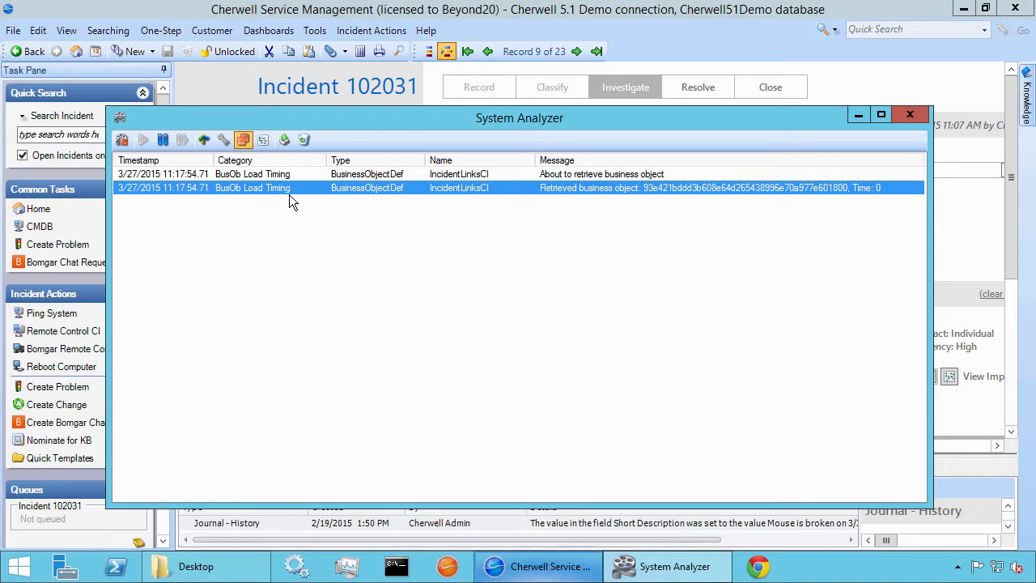
pyautogui.click(287, 140)
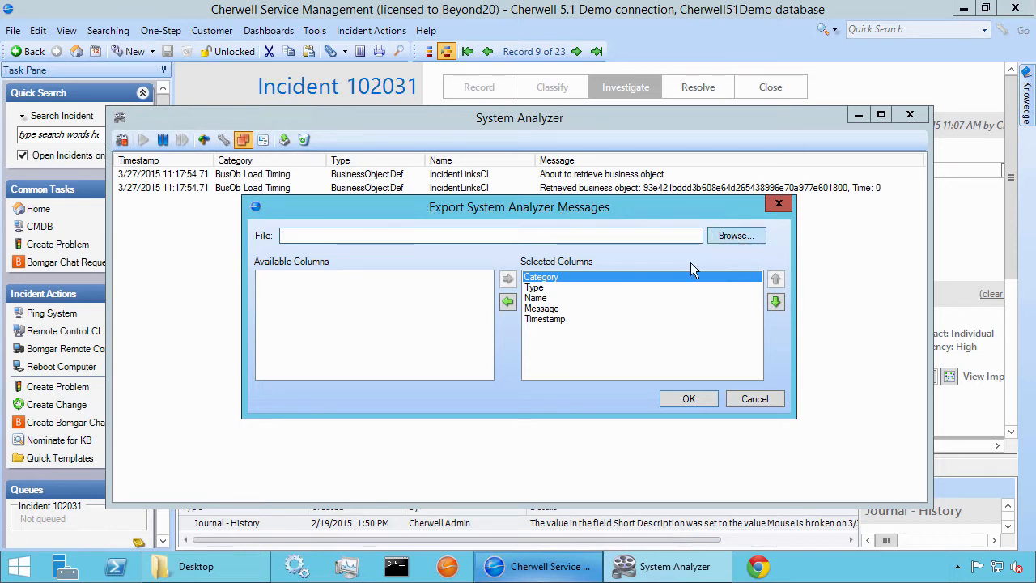
pyautogui.click(732, 237)
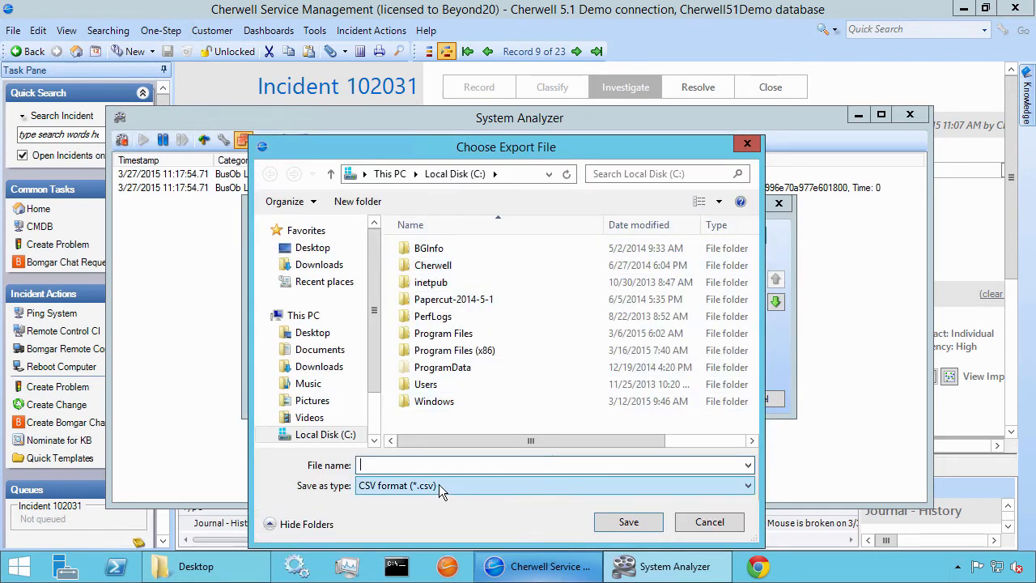
pyautogui.click(713, 521)
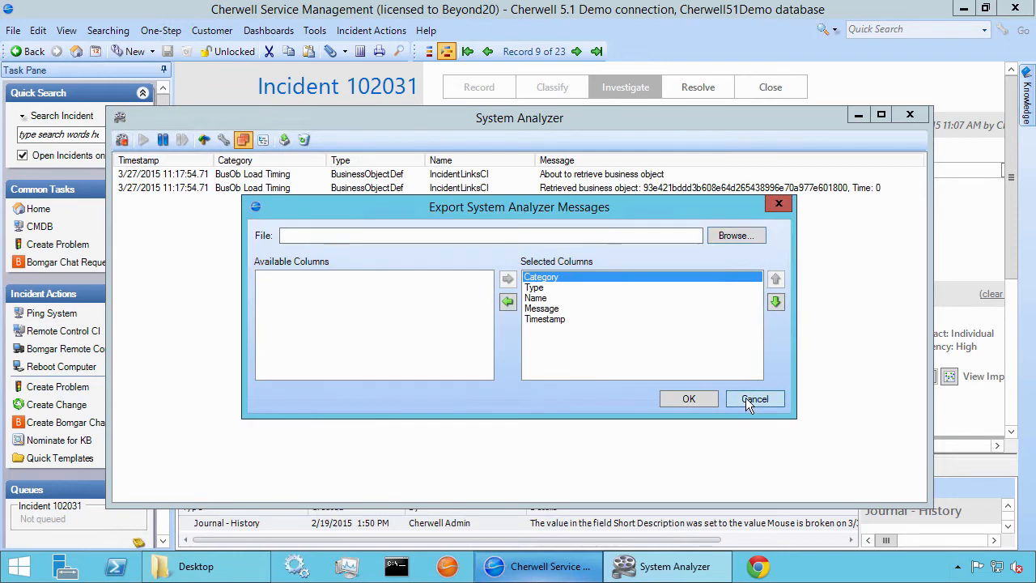
pyautogui.click(751, 400)
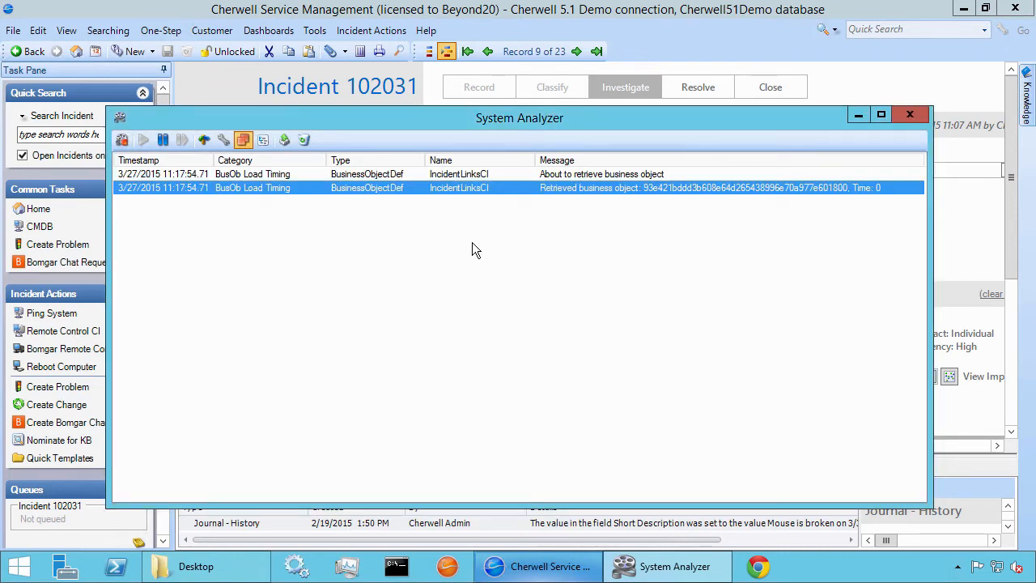
# Step: Clear all logged messages from the System Analyzer
pyautogui.click(353, 177)
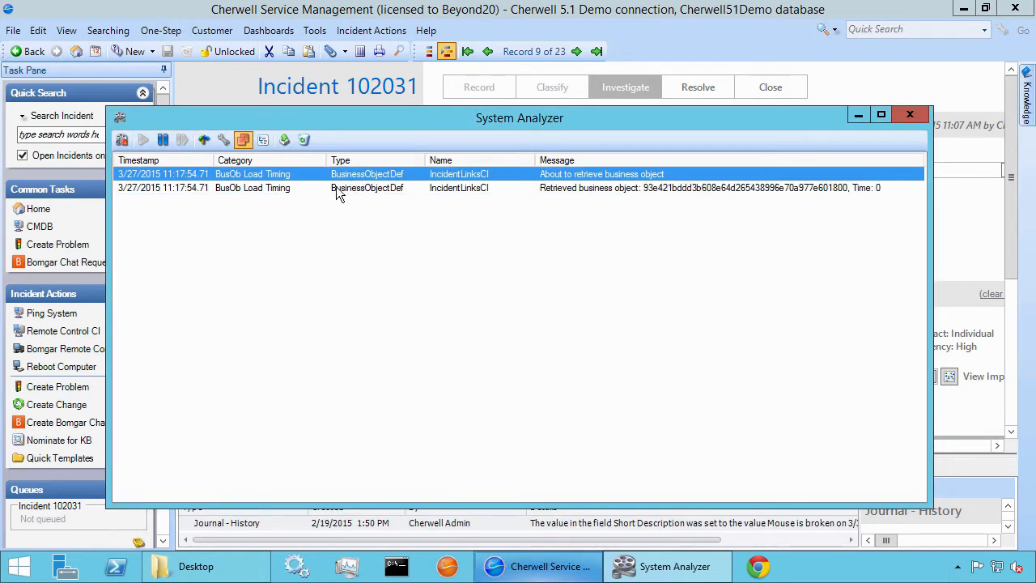
pyautogui.click(353, 188)
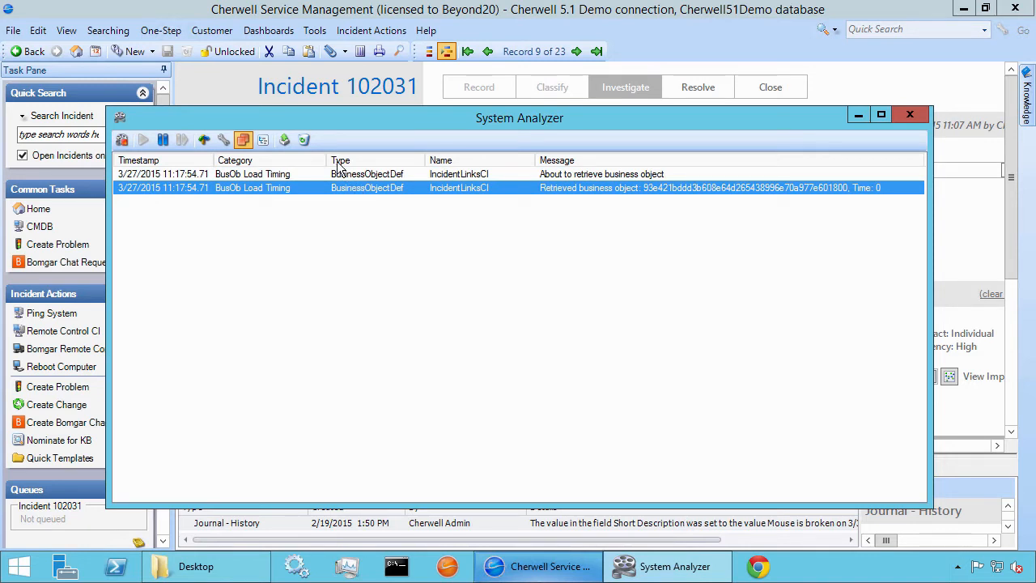
pyautogui.click(305, 140)
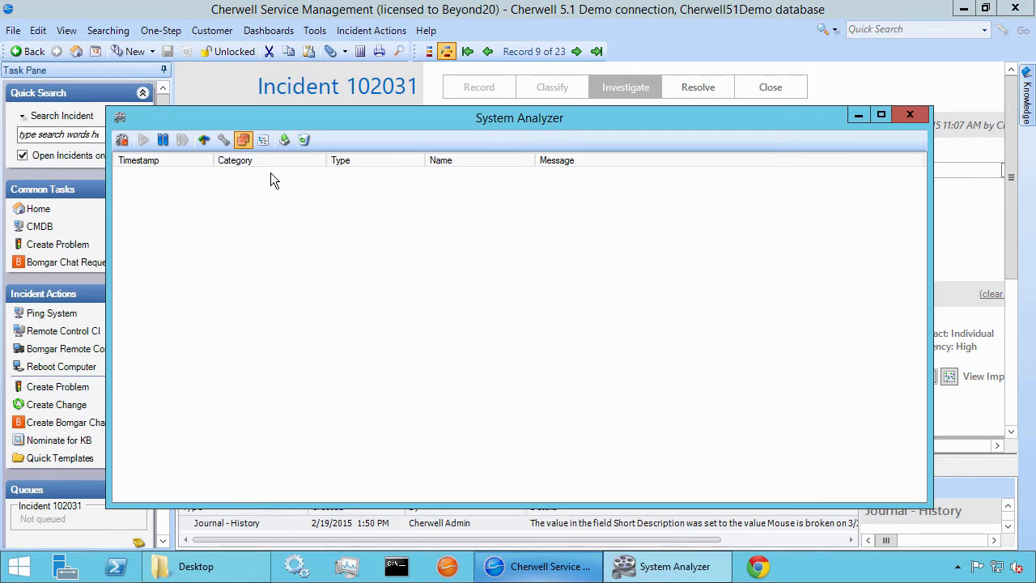
# Step: Minimize the System Analyzer, change the incident's Short Description to "Mouse is broken - test", and save the record
pyautogui.click(859, 114)
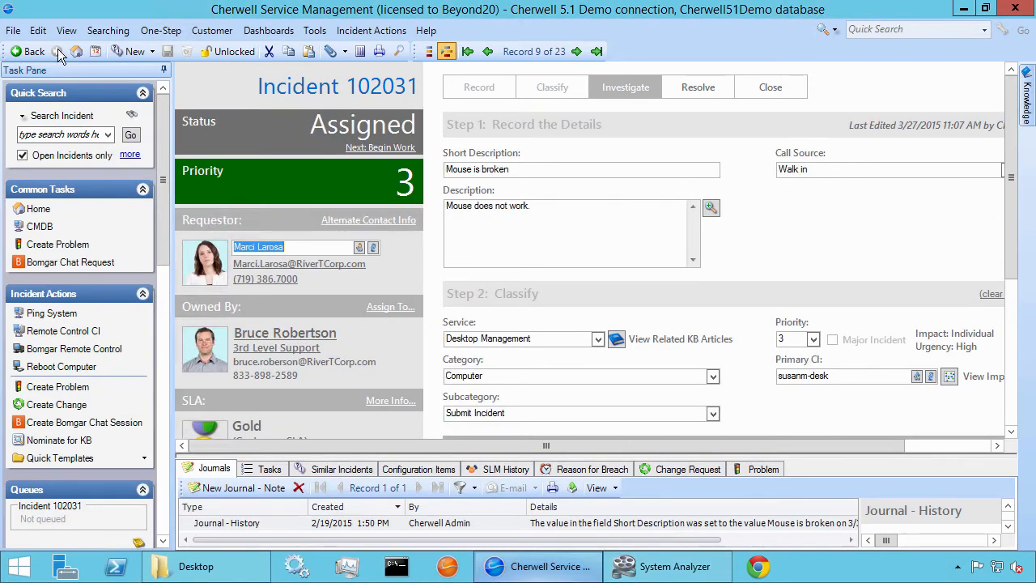
pyautogui.click(38, 30)
pyautogui.click(93, 183)
pyautogui.click(632, 171)
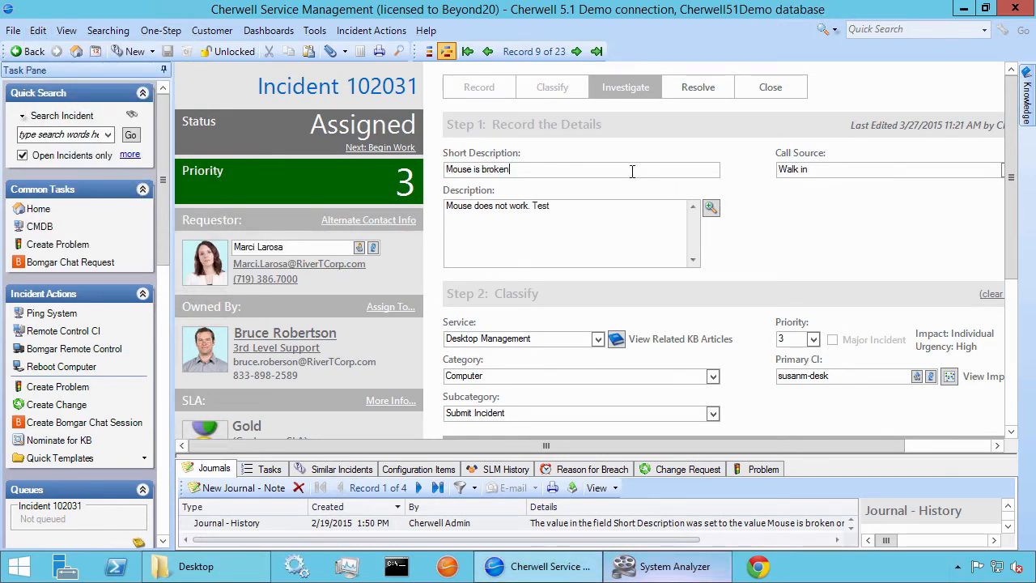
pyautogui.write('-test')
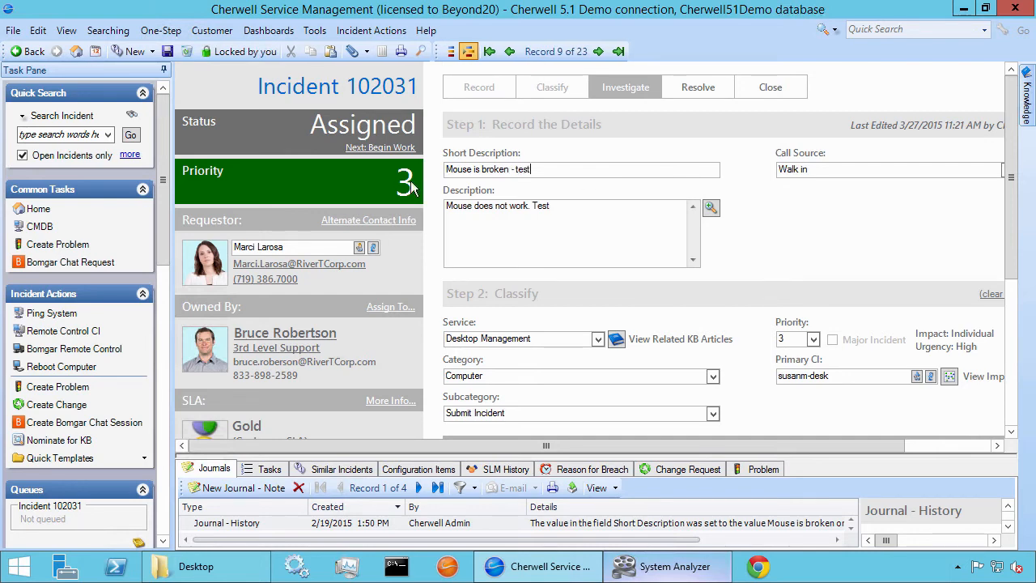
pyautogui.click(168, 52)
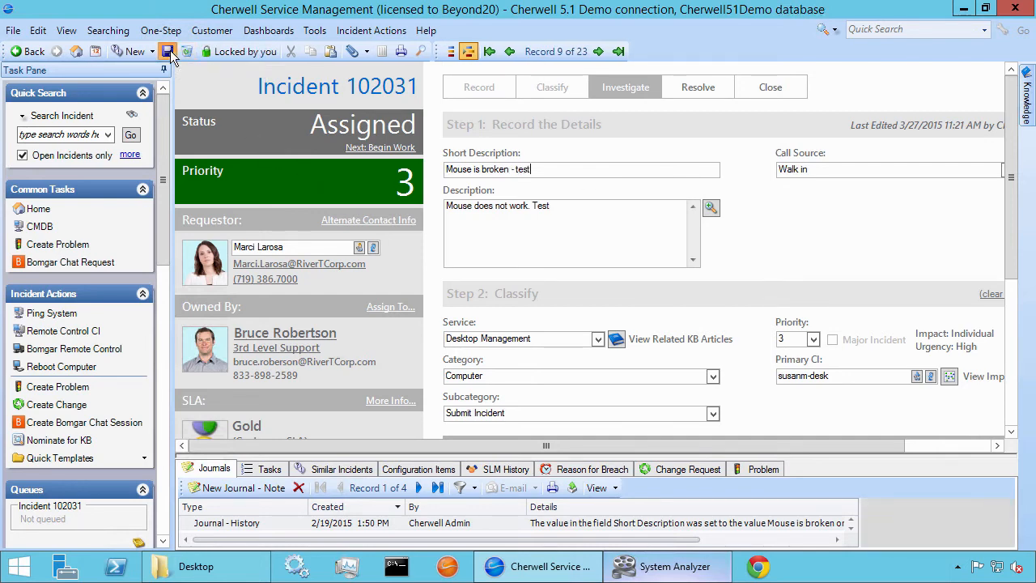
# Step: Restore the System Analyzer and examine the logged Short Description, Popup One-Step and Journal - History messages from the start of the log
pyautogui.click(657, 570)
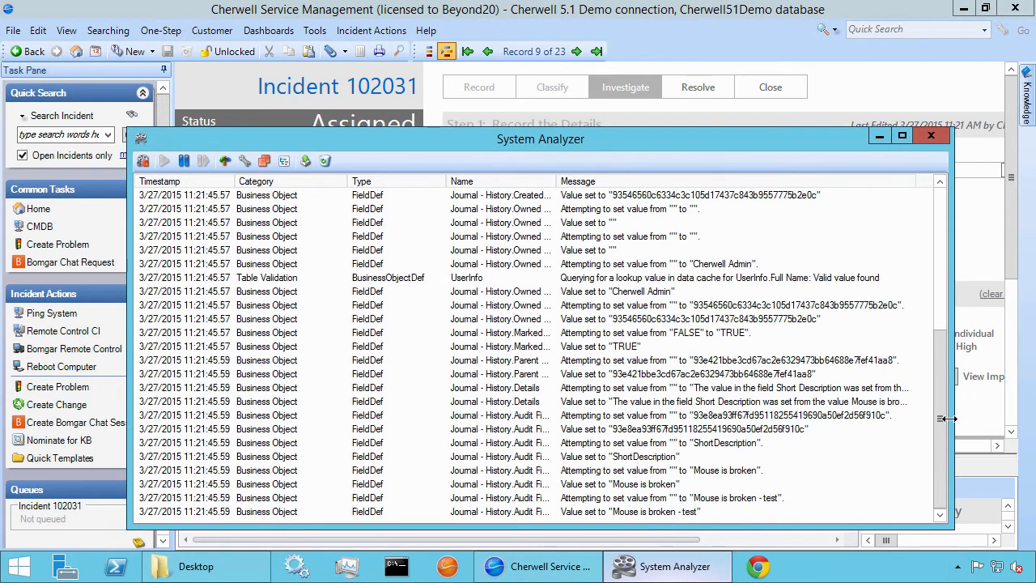
pyautogui.moveTo(940, 419); pyautogui.dragTo(948, 251)
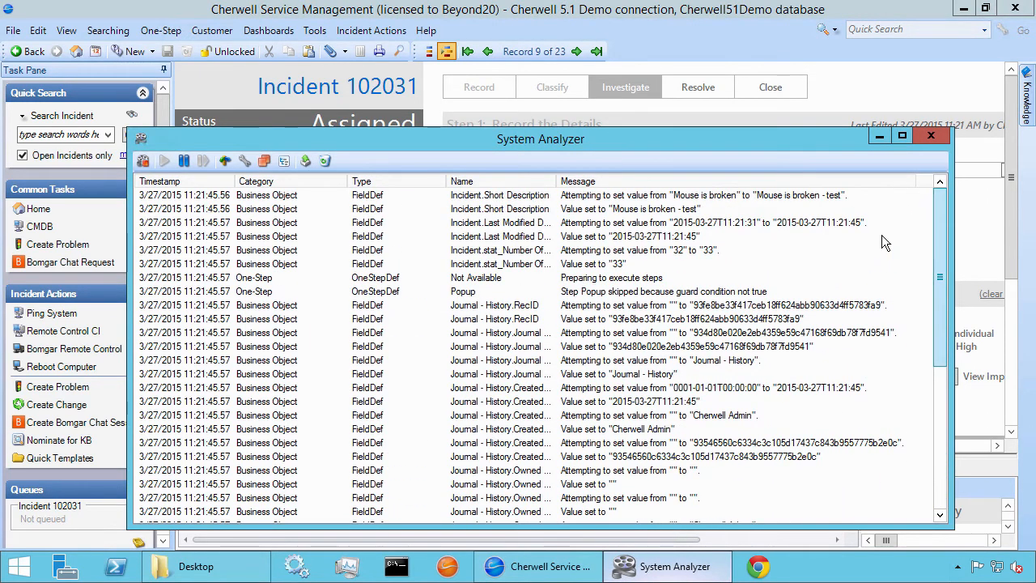
pyautogui.click(620, 198)
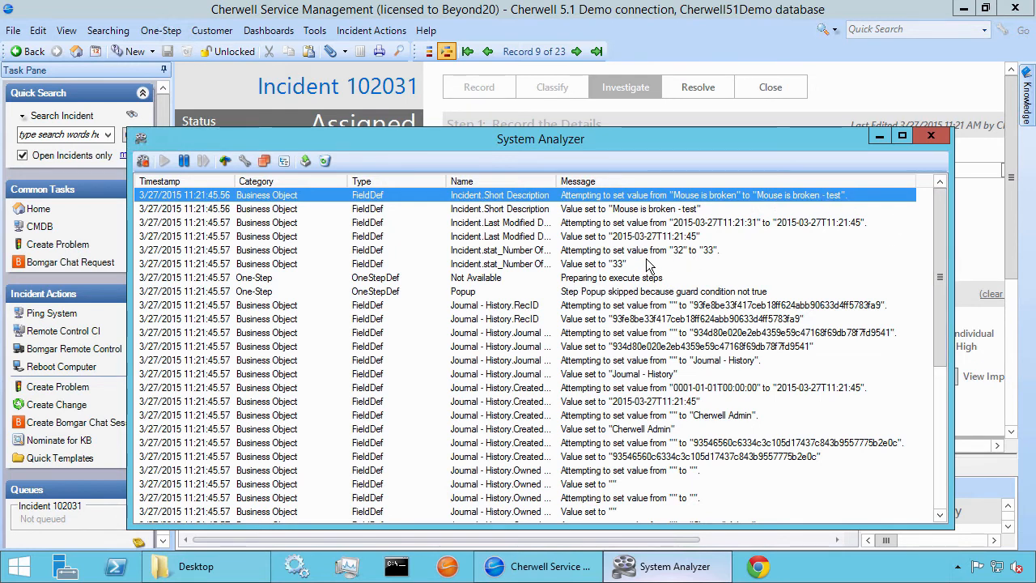
pyautogui.click(624, 293)
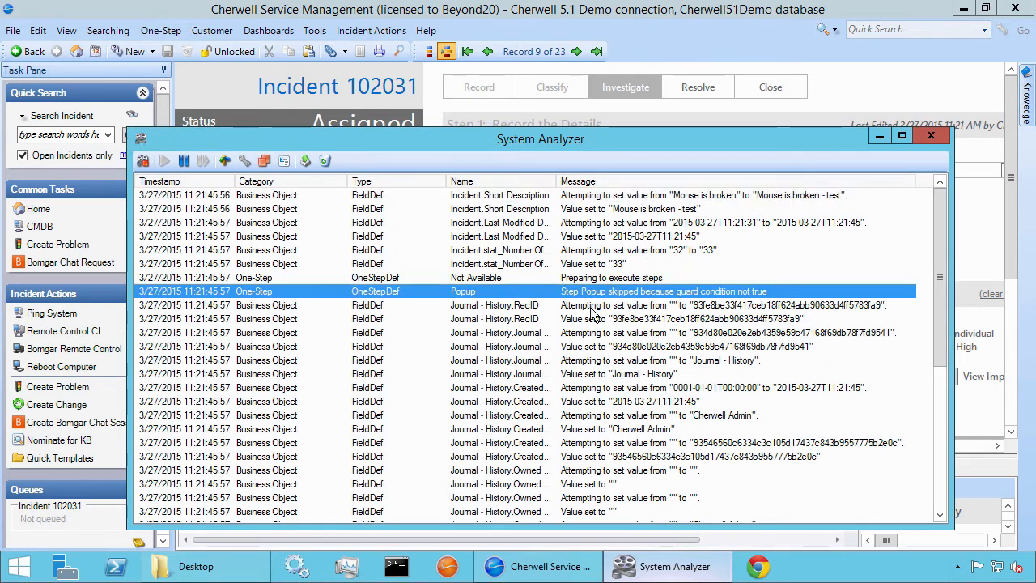
pyautogui.click(530, 308)
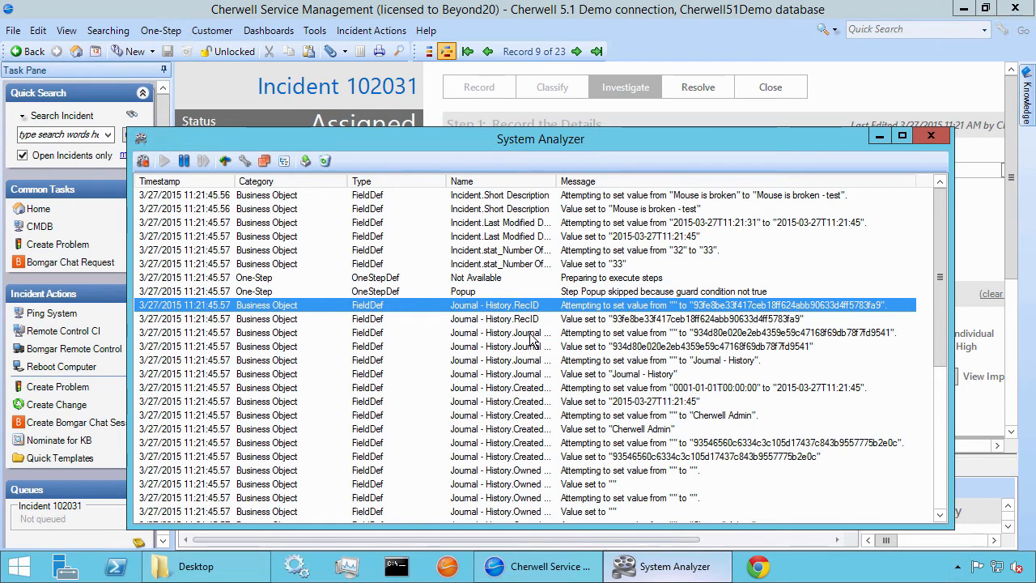
pyautogui.click(530, 335)
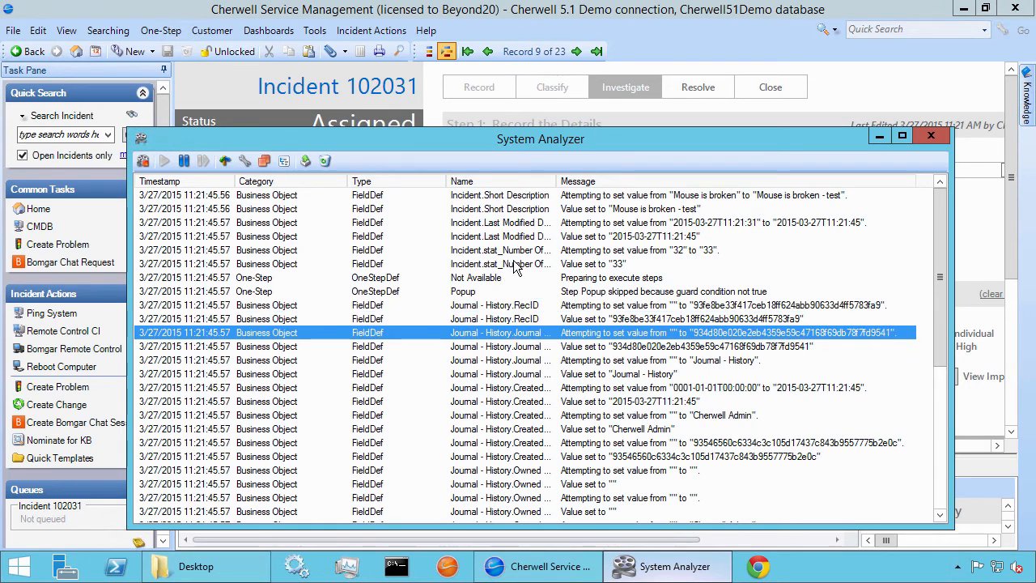
# Step: Widen the Name column to show full field names and examine the incident's Number Of Touches messages
pyautogui.click(515, 266)
pyautogui.moveTo(557, 181); pyautogui.dragTo(617, 198)
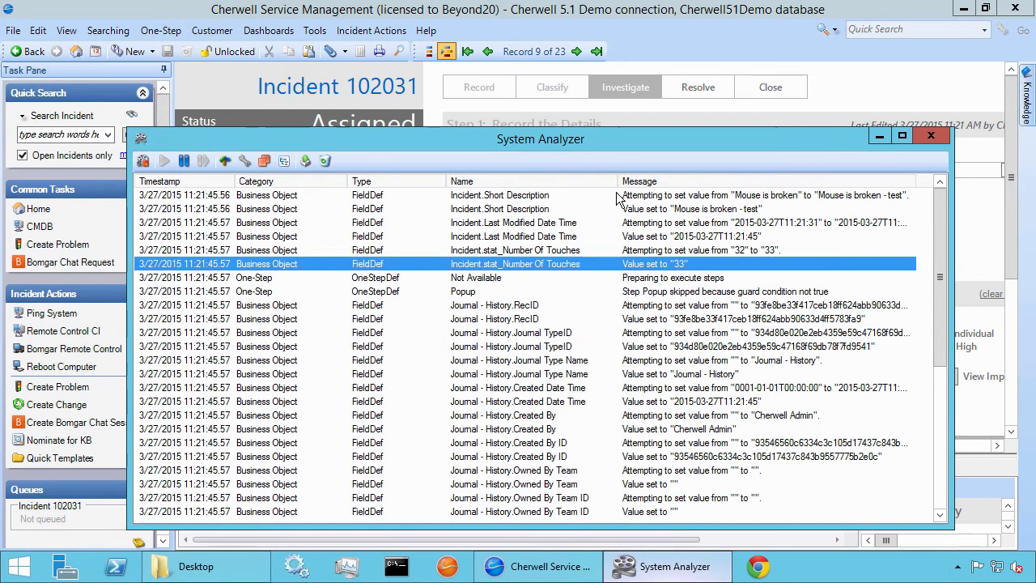
pyautogui.click(740, 251)
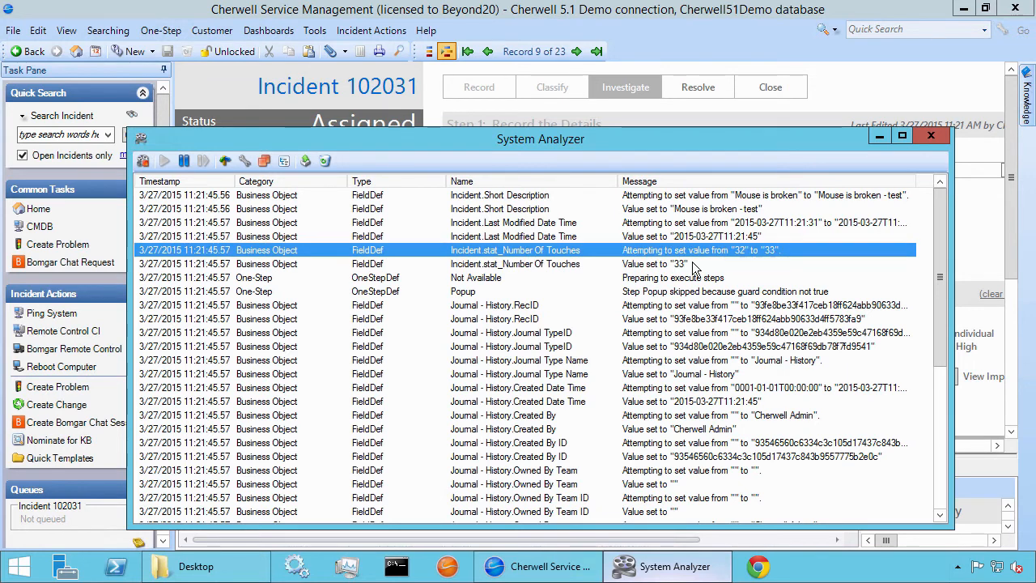
pyautogui.click(769, 264)
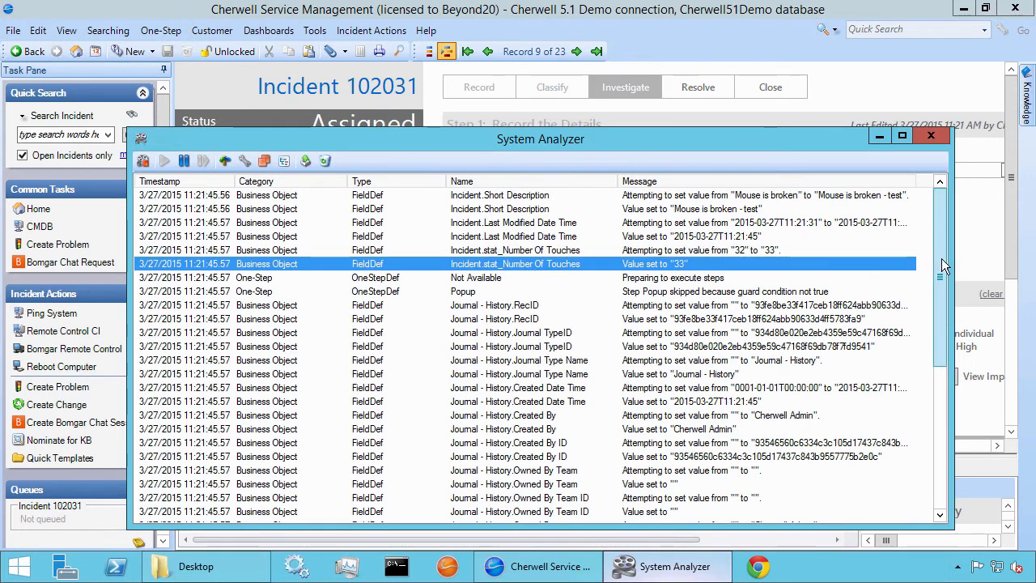
# Step: Examine the remaining Journal - History audit messages, the UserInfo table validation message and the skipped Popup One-Step message
pyautogui.moveTo(941, 260); pyautogui.dragTo(924, 388)
pyautogui.click(647, 416)
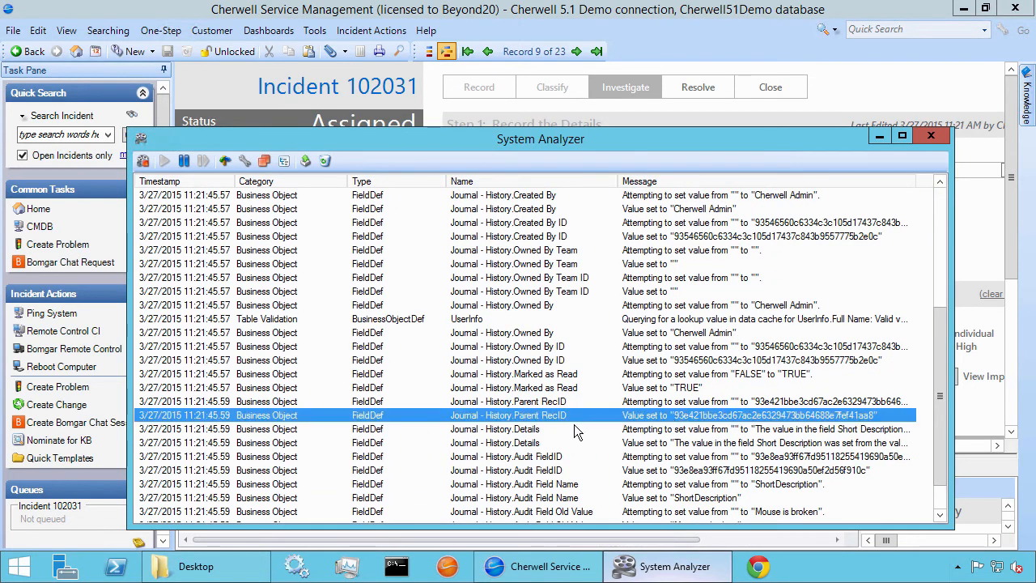
pyautogui.click(728, 484)
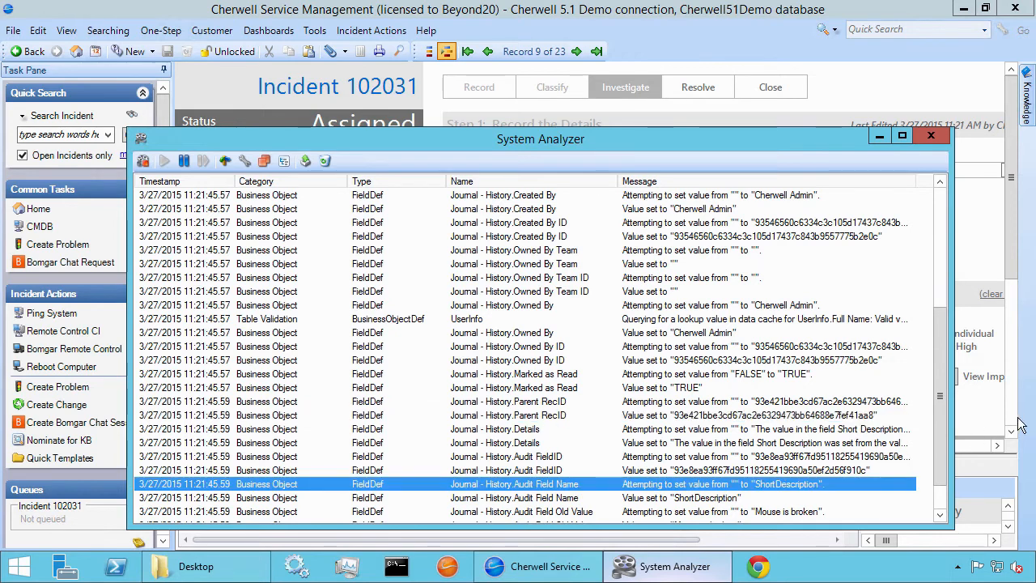
pyautogui.moveTo(942, 432); pyautogui.dragTo(940, 487)
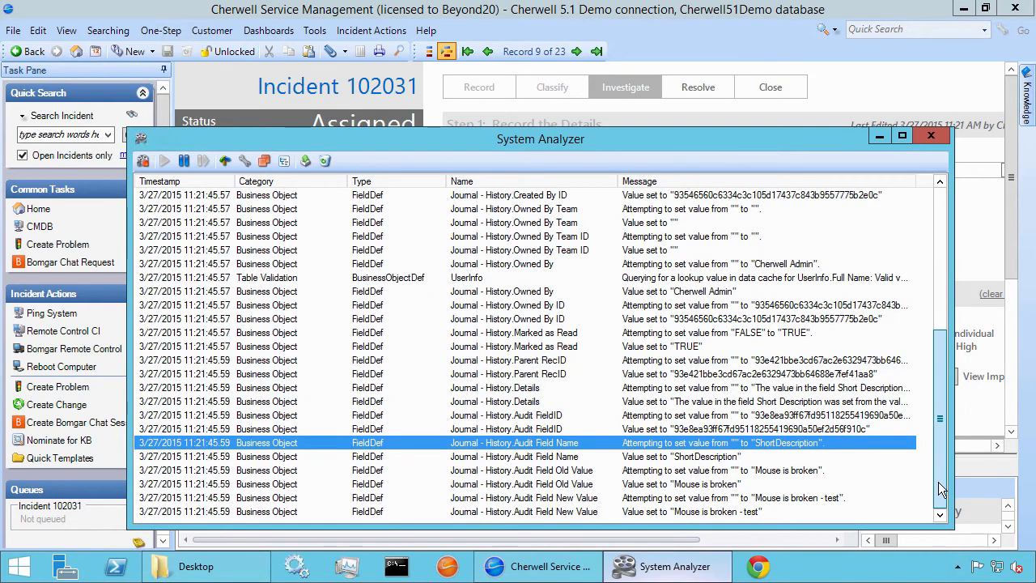
pyautogui.click(640, 279)
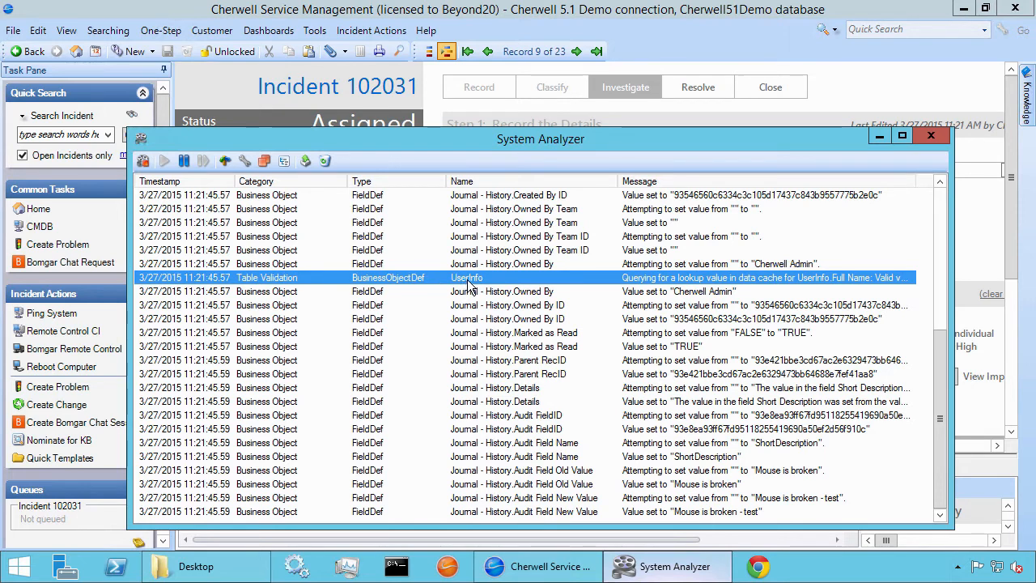
pyautogui.moveTo(942, 464); pyautogui.dragTo(821, 364)
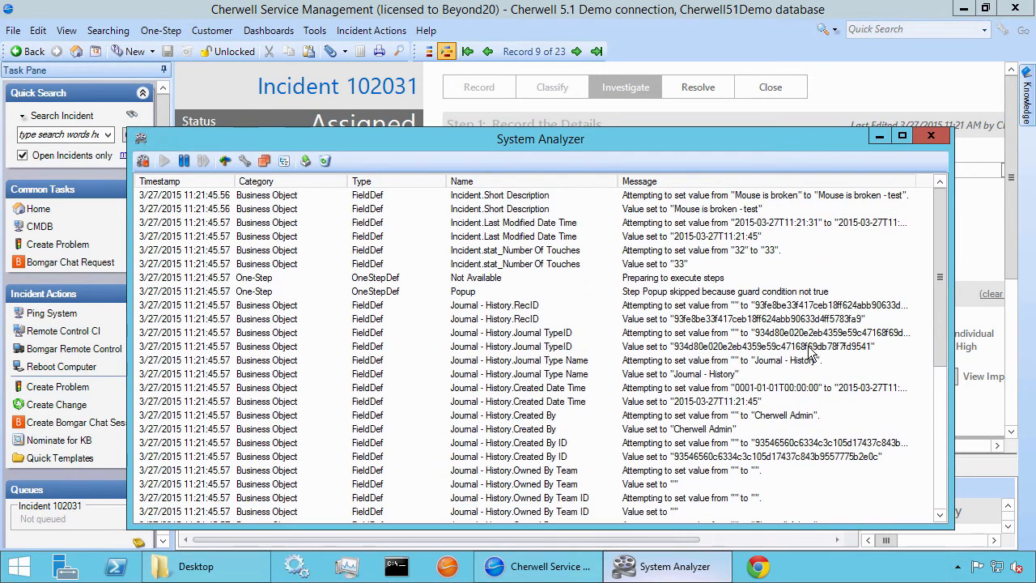
pyautogui.click(526, 292)
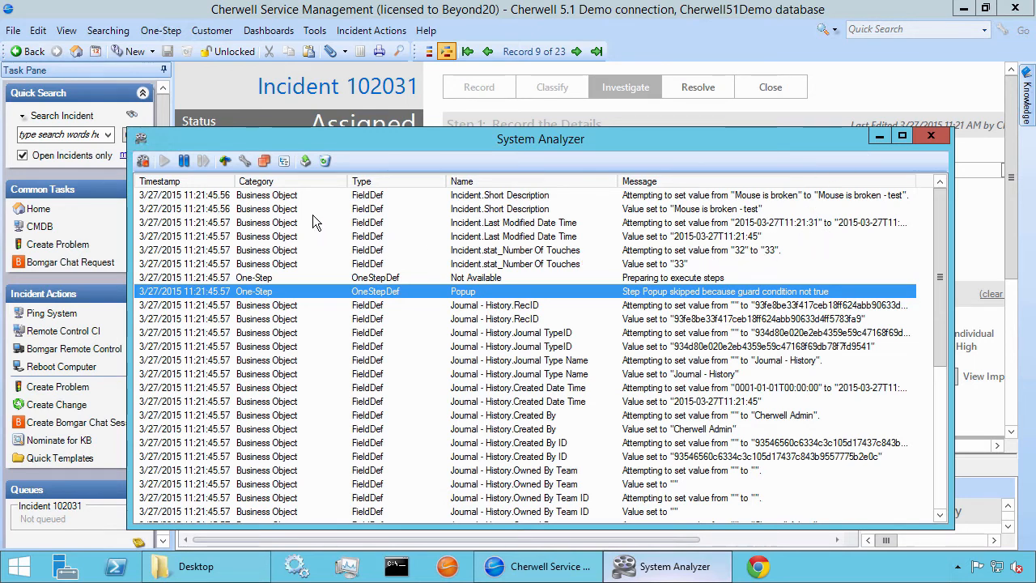
# Step: Enable the existing (Any) breakpoint that matches the contact's name
pyautogui.click(265, 161)
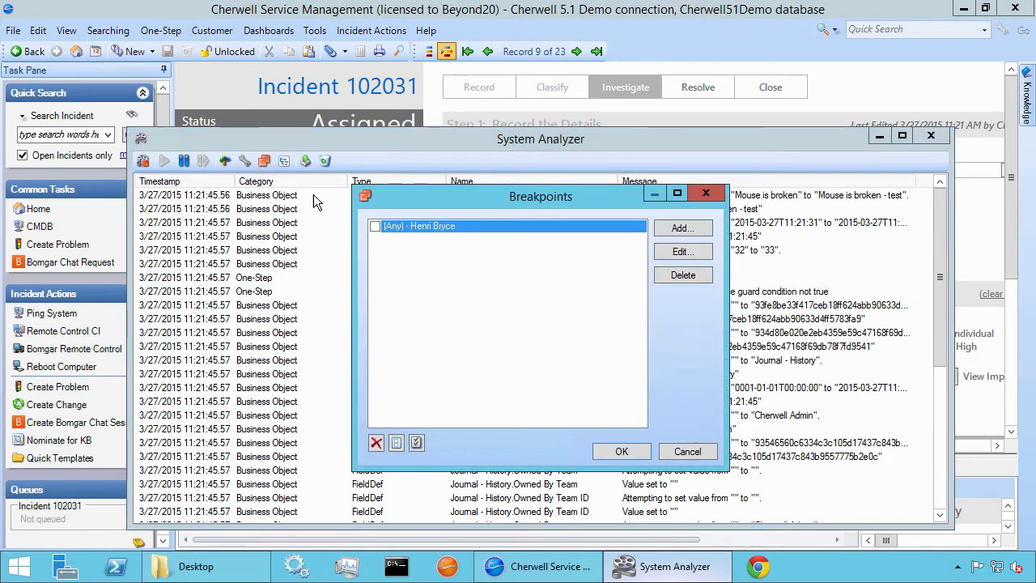
pyautogui.click(375, 226)
pyautogui.click(622, 452)
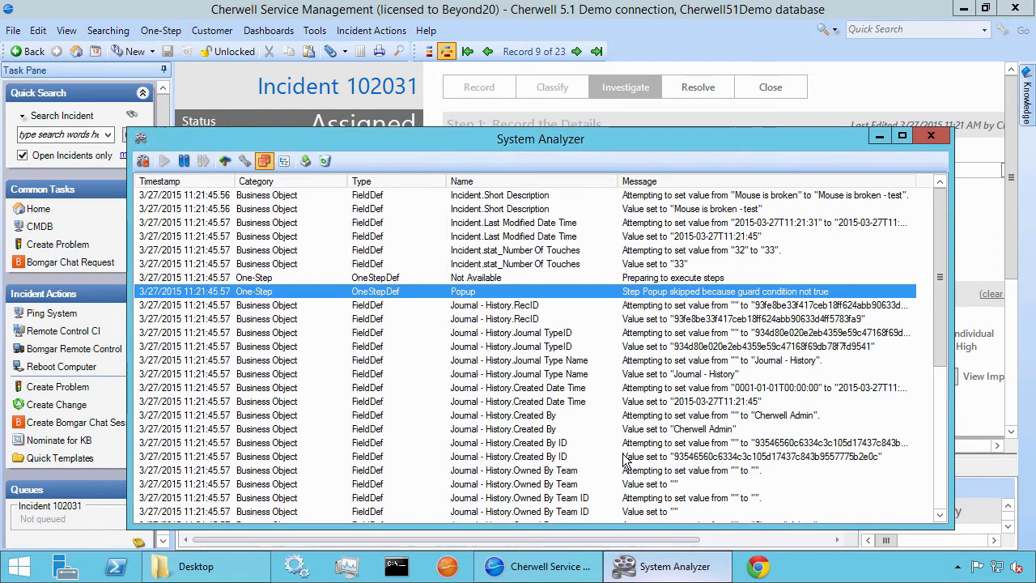
# Step: Minimize the System Analyzer, search the Contact Manager for the breakpoint contact by first name, and choose that contact as the incident's requestor
pyautogui.click(880, 138)
pyautogui.click(359, 248)
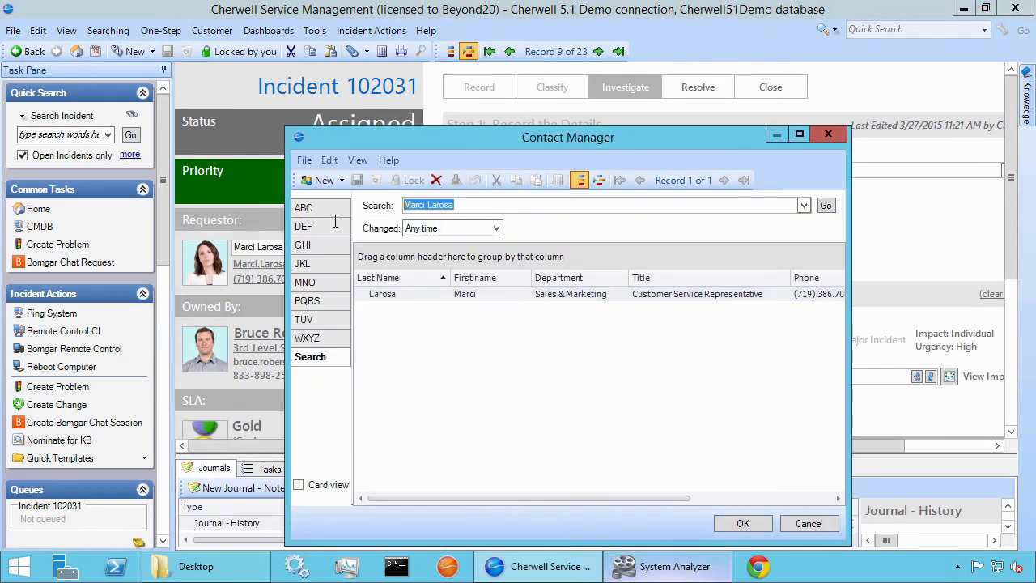
pyautogui.write('henri')
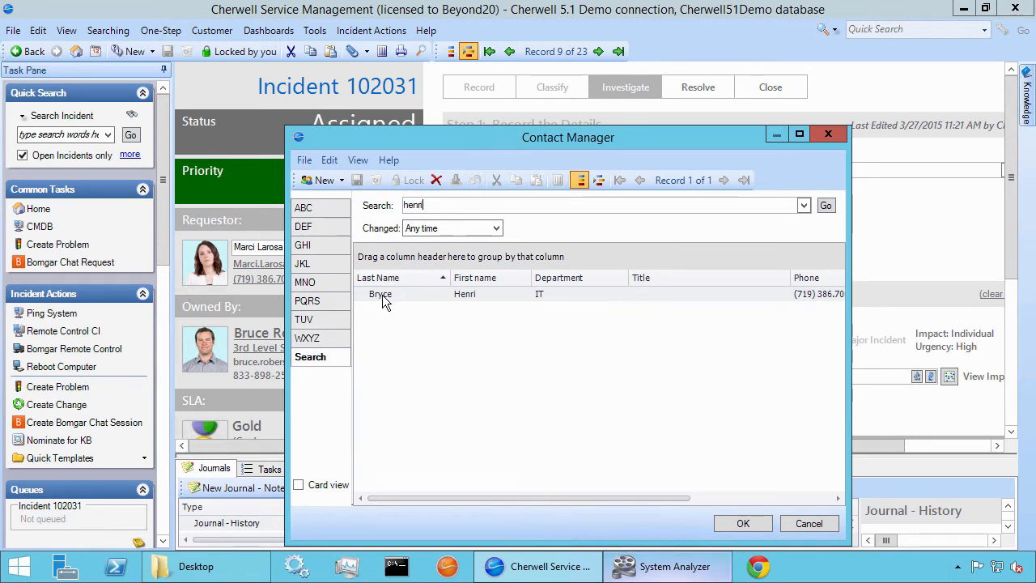
pyautogui.click(382, 295)
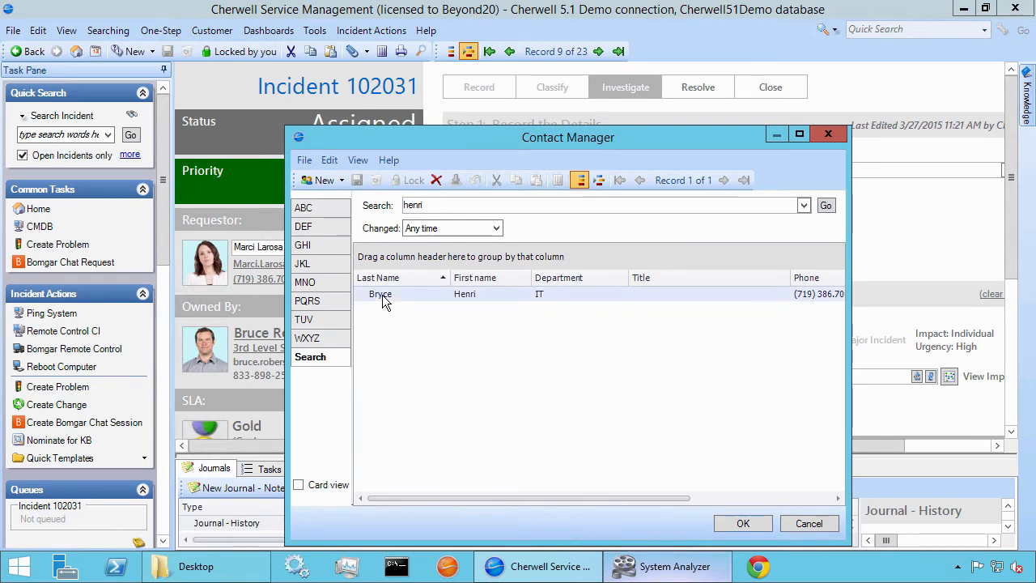
pyautogui.click(742, 525)
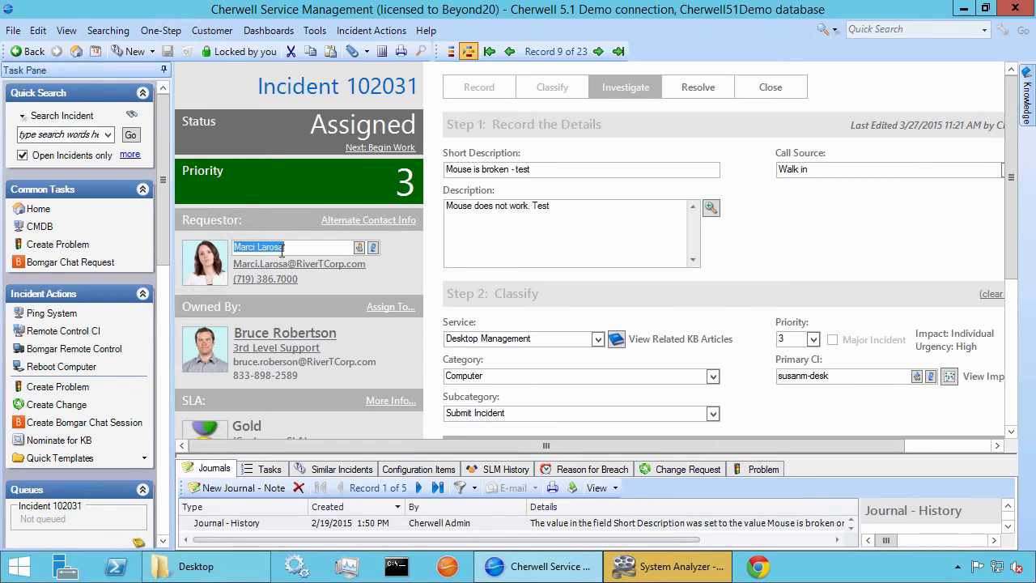
# Step: Restore the waiting System Analyzer and step to the next message after the breakpoint
pyautogui.click(648, 570)
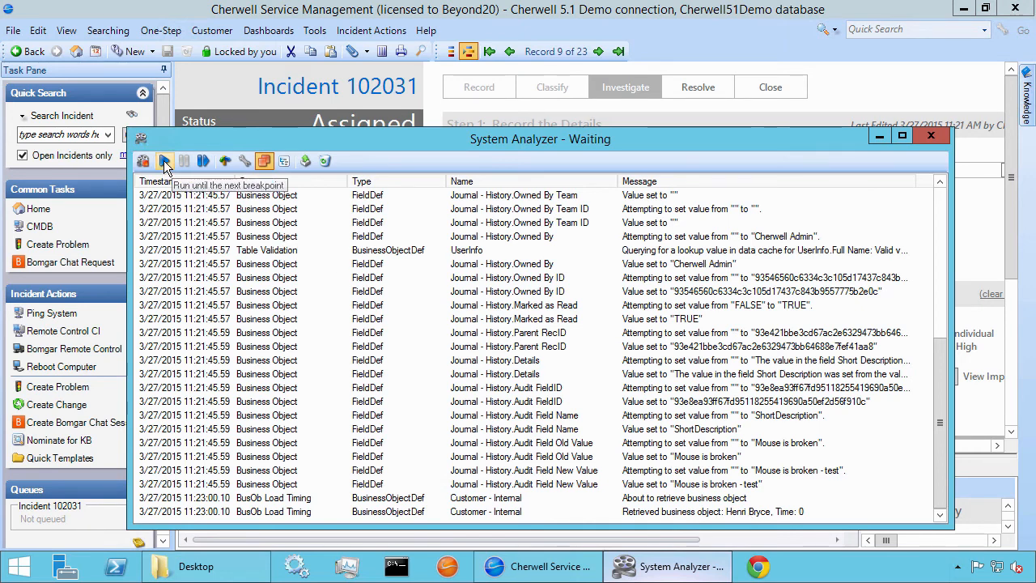
pyautogui.click(204, 163)
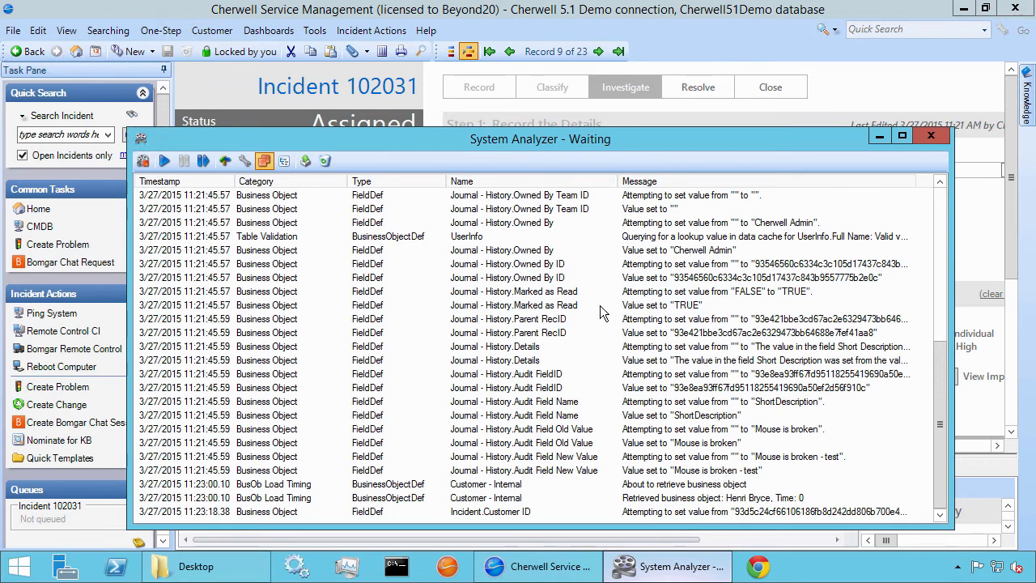
# Step: Move the System Analyzer clear of the requestor details, run to the next breakpoint, and widen the window to read the latest Incident.Customer Display Name message
pyautogui.moveTo(226, 135); pyautogui.dragTo(506, 62)
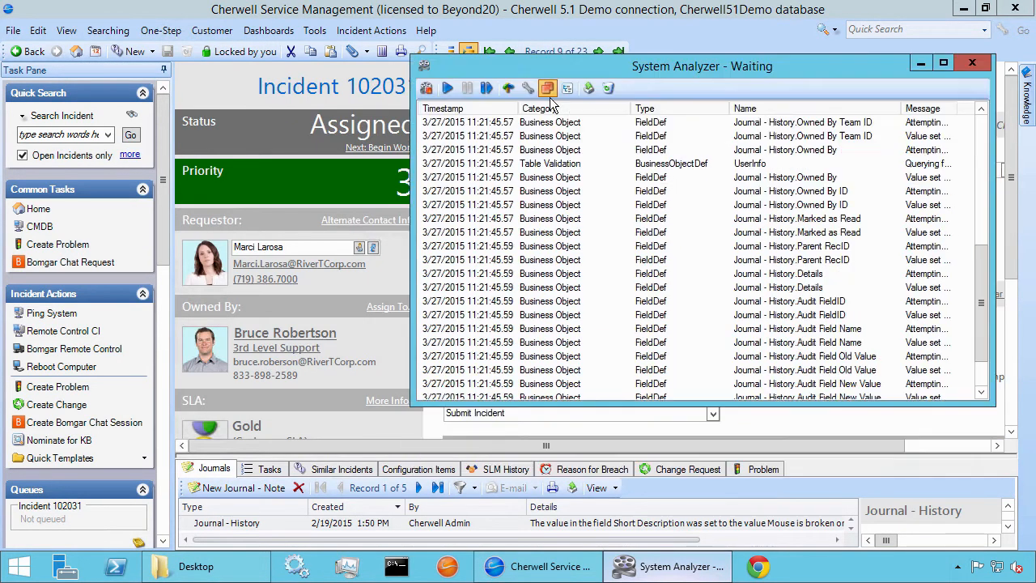
pyautogui.click(448, 88)
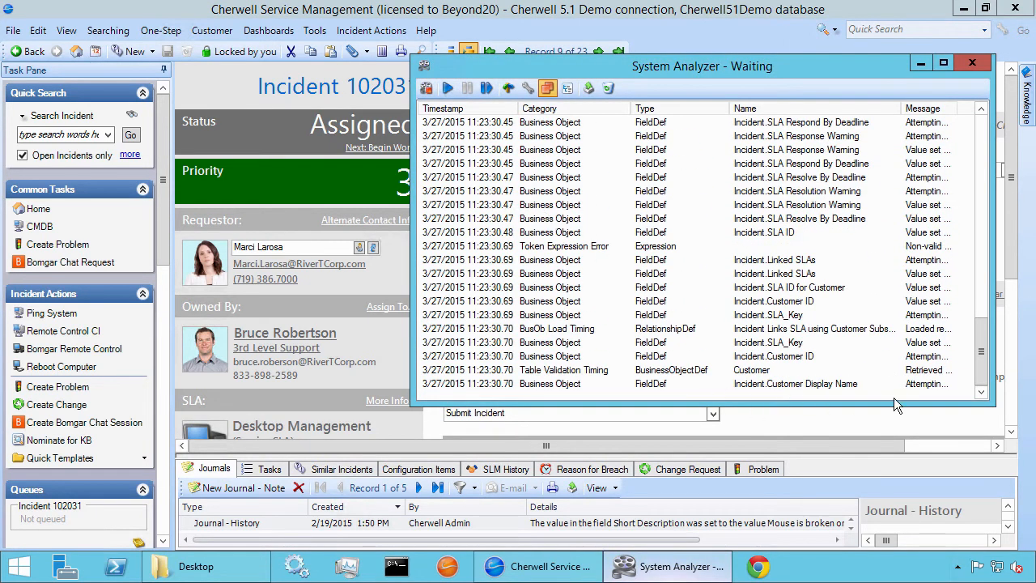
pyautogui.moveTo(413, 349); pyautogui.dragTo(269, 354)
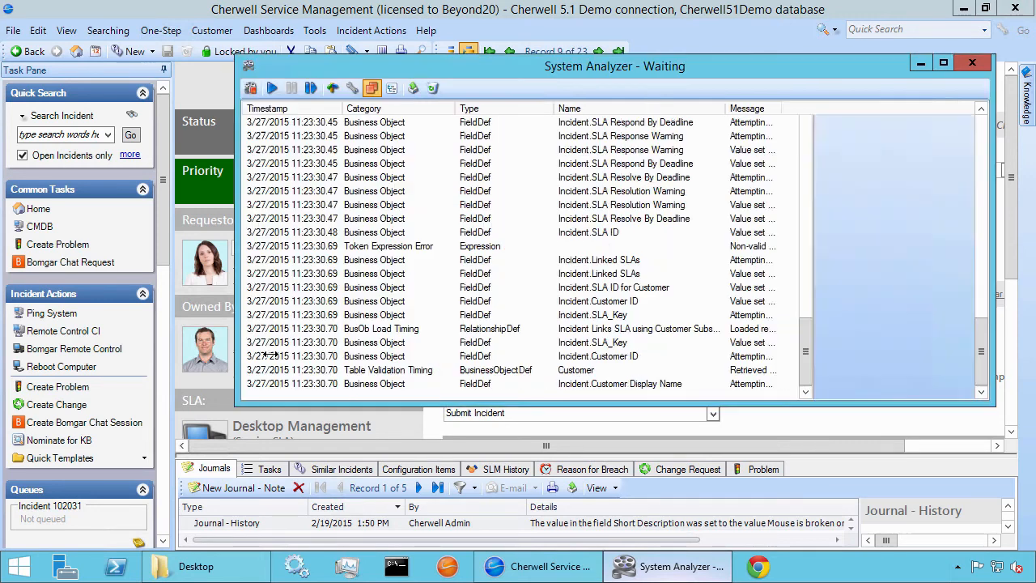
pyautogui.click(820, 383)
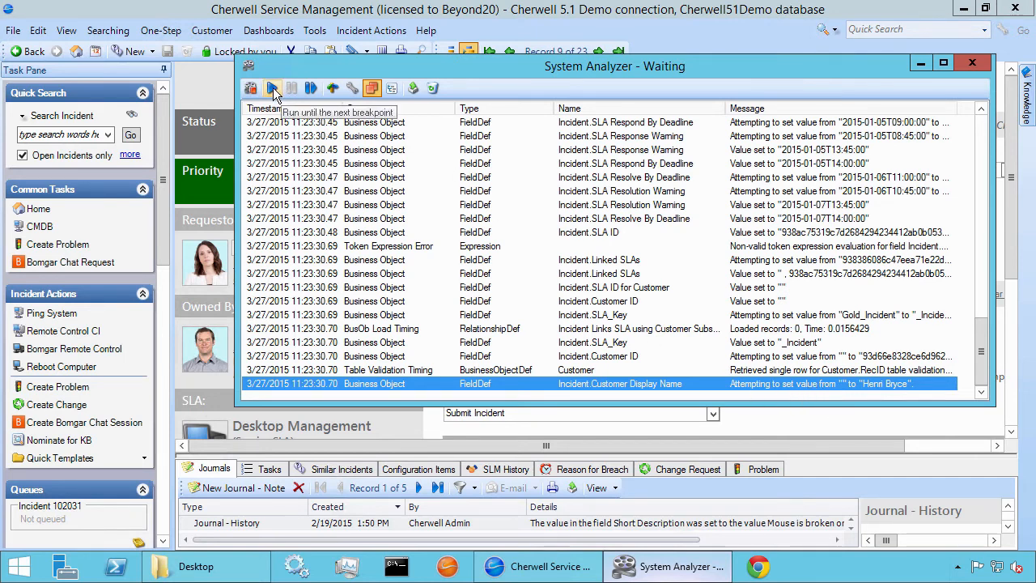
# Step: Run to the next breakpoint twice, selecting the latest Incident.Customer Display Name message after each run
pyautogui.click(273, 89)
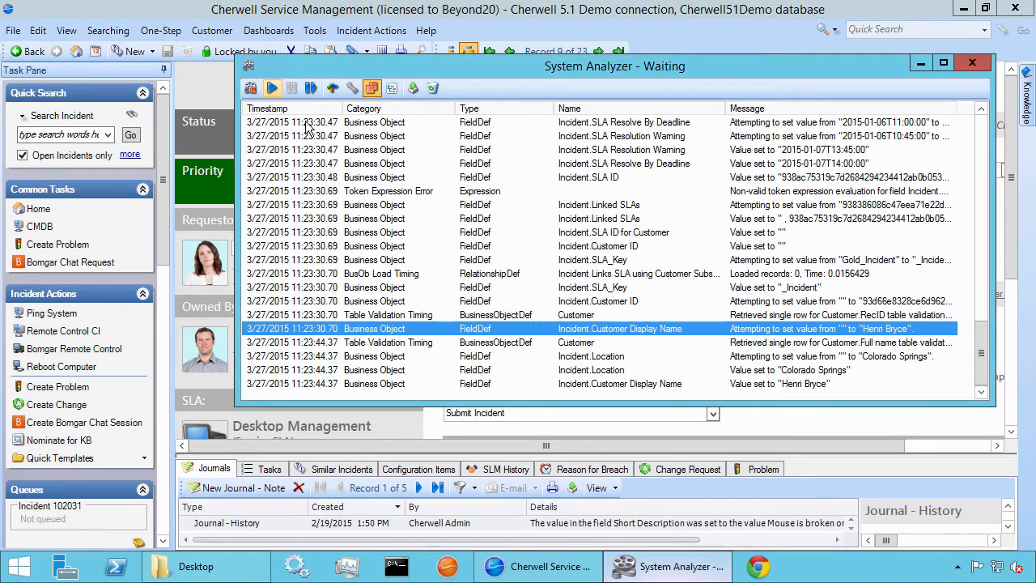
pyautogui.click(738, 384)
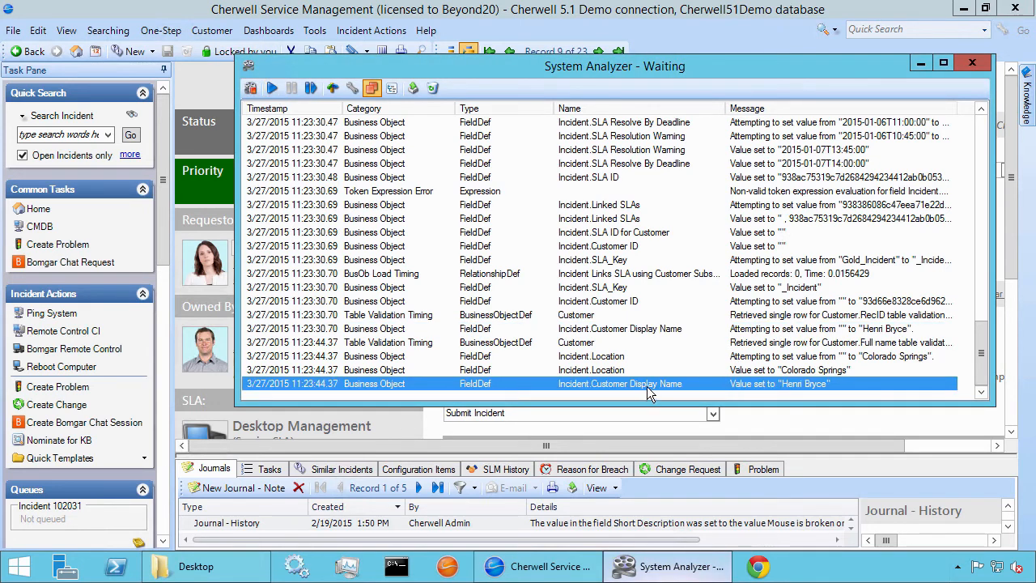
pyautogui.click(272, 91)
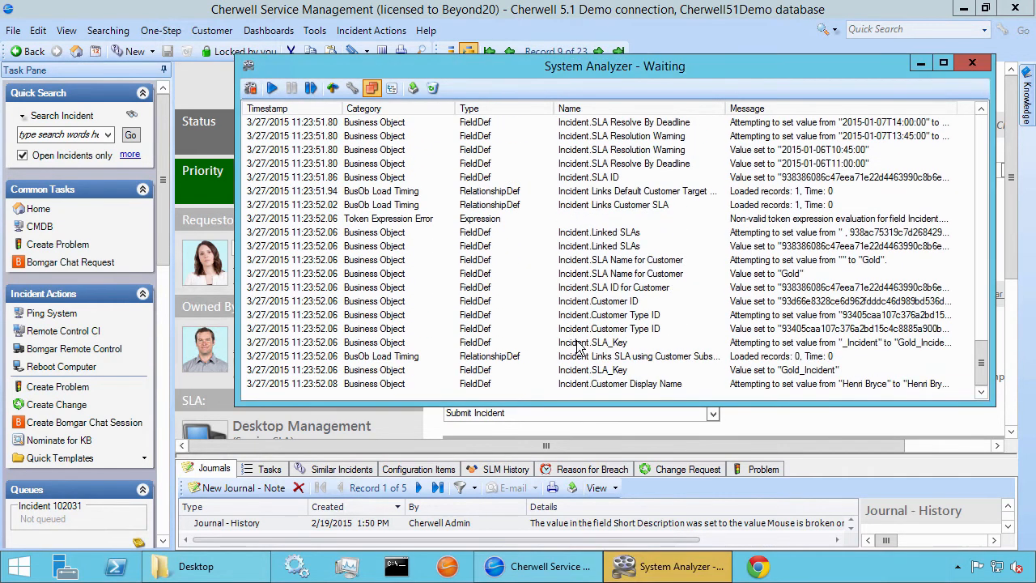
pyautogui.click(599, 384)
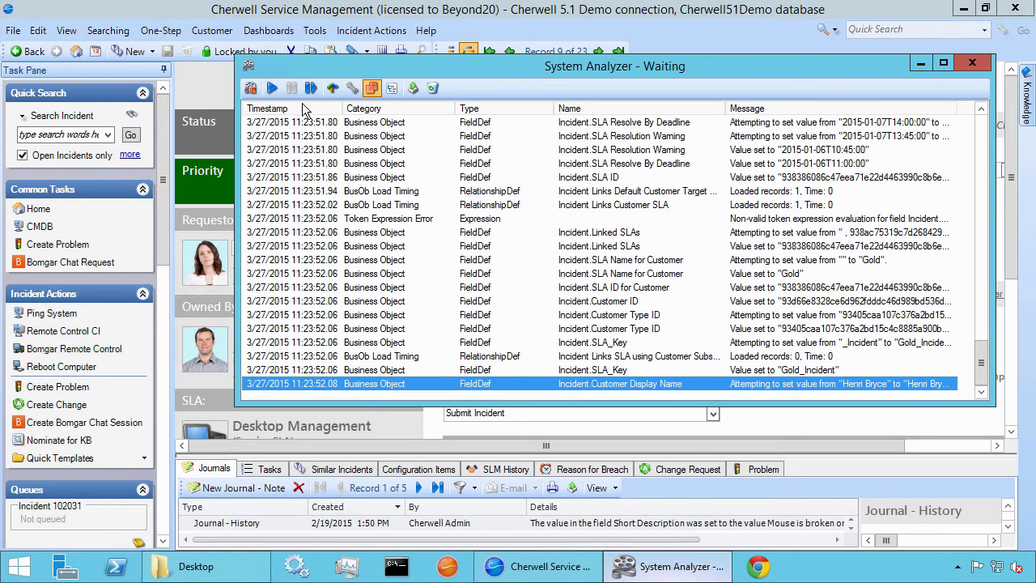
# Step: Continue running through the remaining breakpoint hits until the analyzer is no longer waiting, and select the last Incident.Customer Display Name message
pyautogui.click(272, 89)
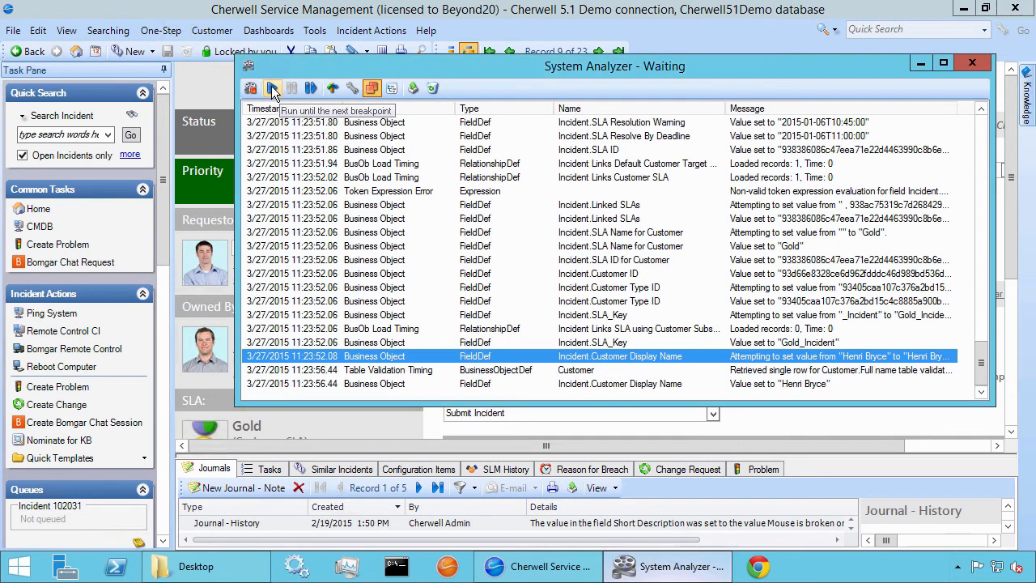
pyautogui.click(272, 89)
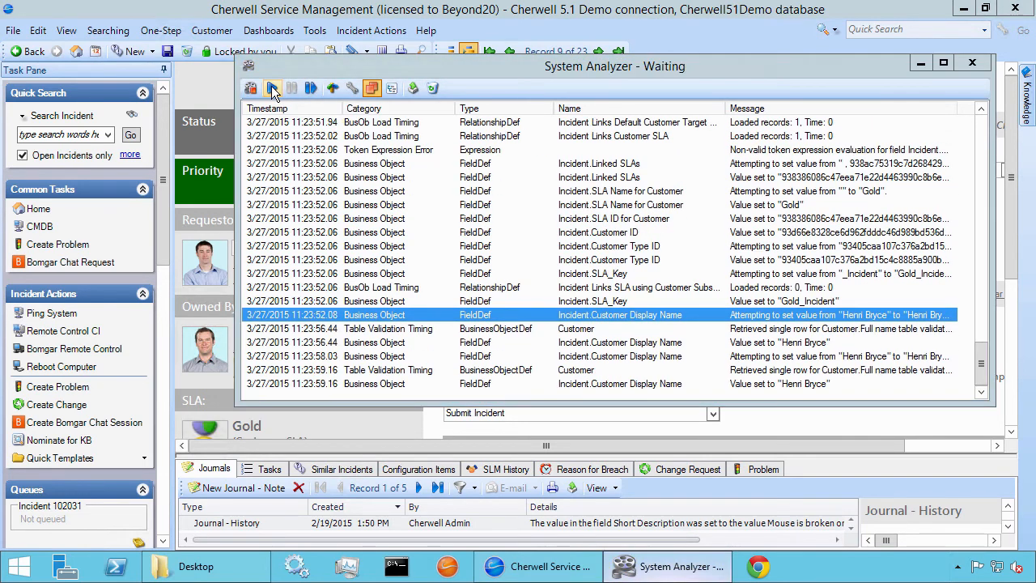
pyautogui.click(272, 89)
pyautogui.click(271, 89)
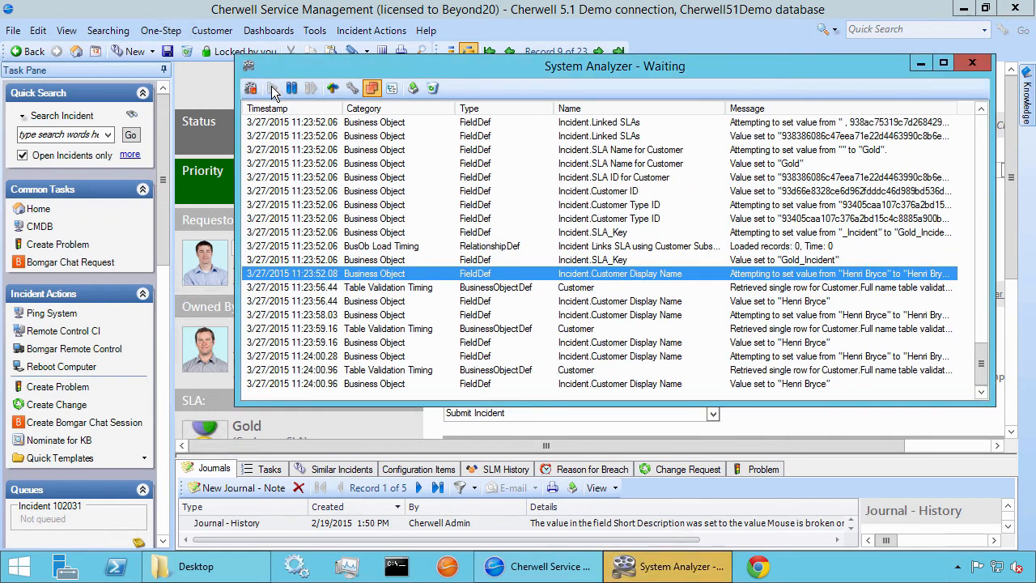
pyautogui.click(273, 89)
pyautogui.click(272, 89)
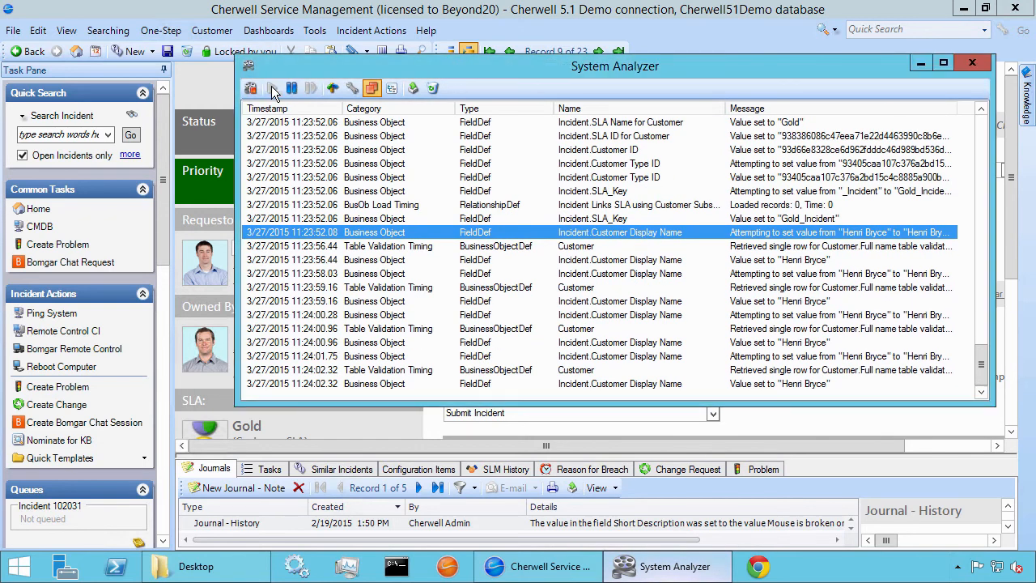
pyautogui.click(505, 384)
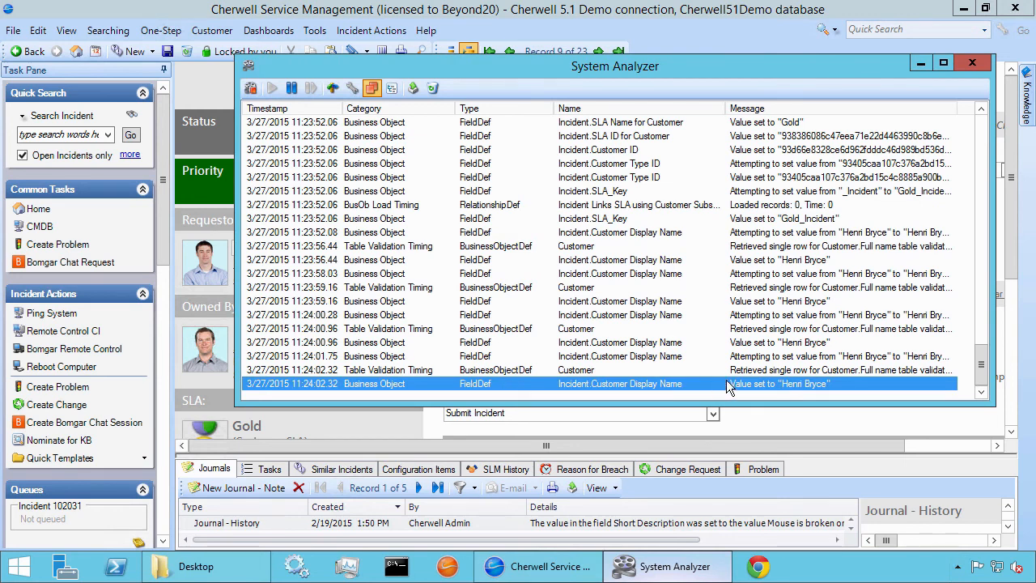
# Step: Minimize the System Analyzer to save the incident with its new requestor, and restore it to inspect the Popup One-Step message
pyautogui.click(920, 63)
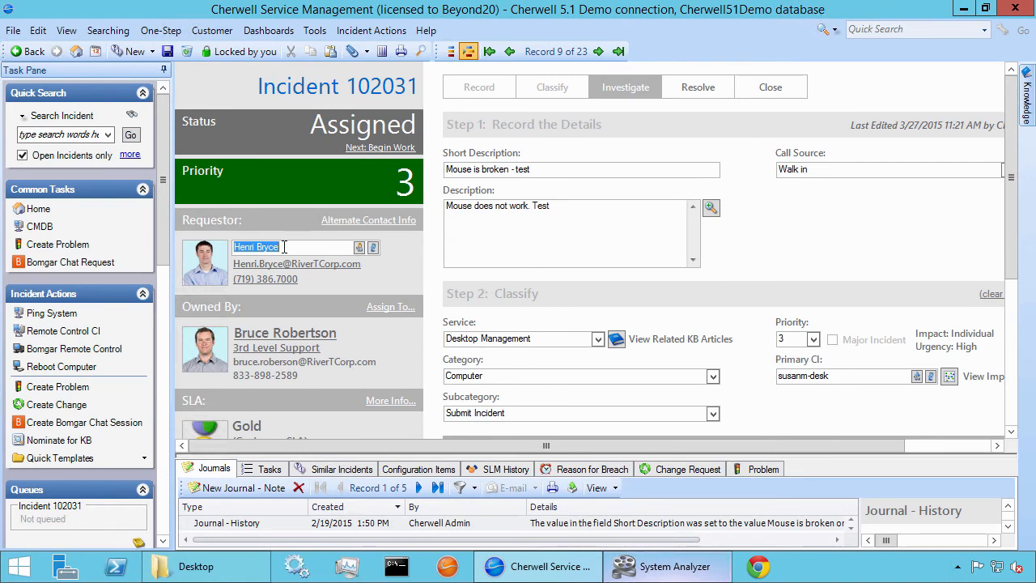
pyautogui.click(167, 51)
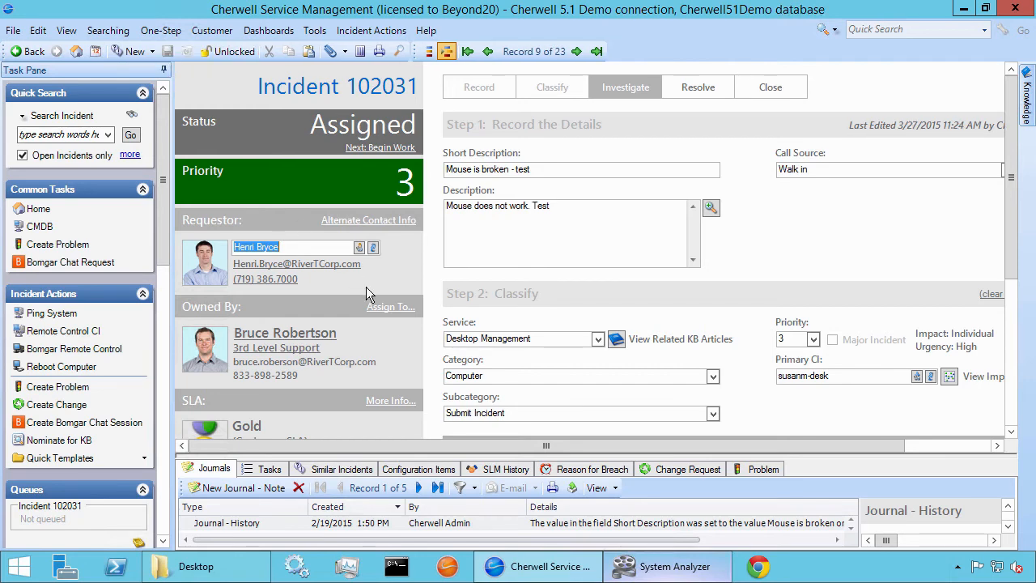
pyautogui.click(680, 571)
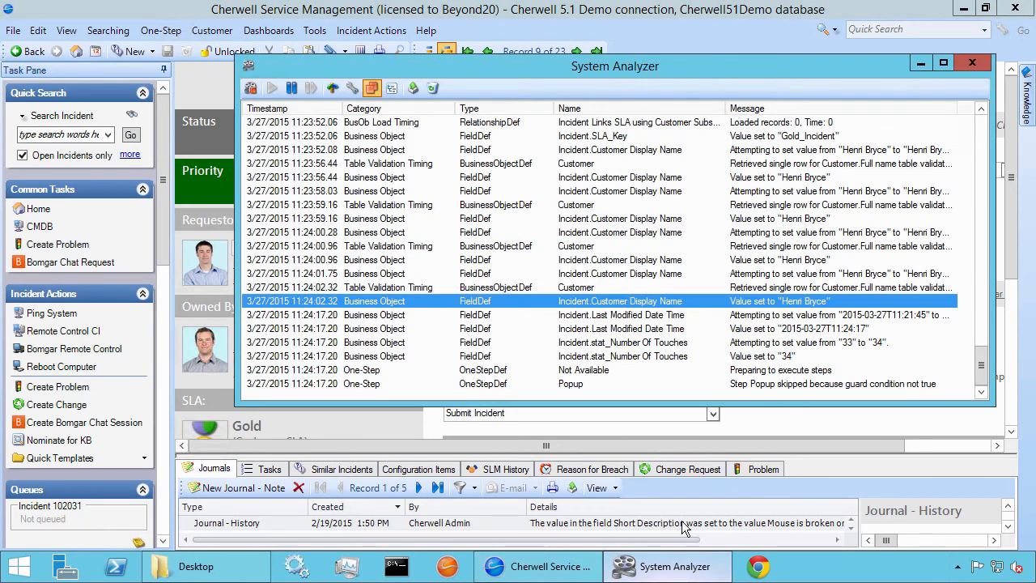
pyautogui.click(765, 386)
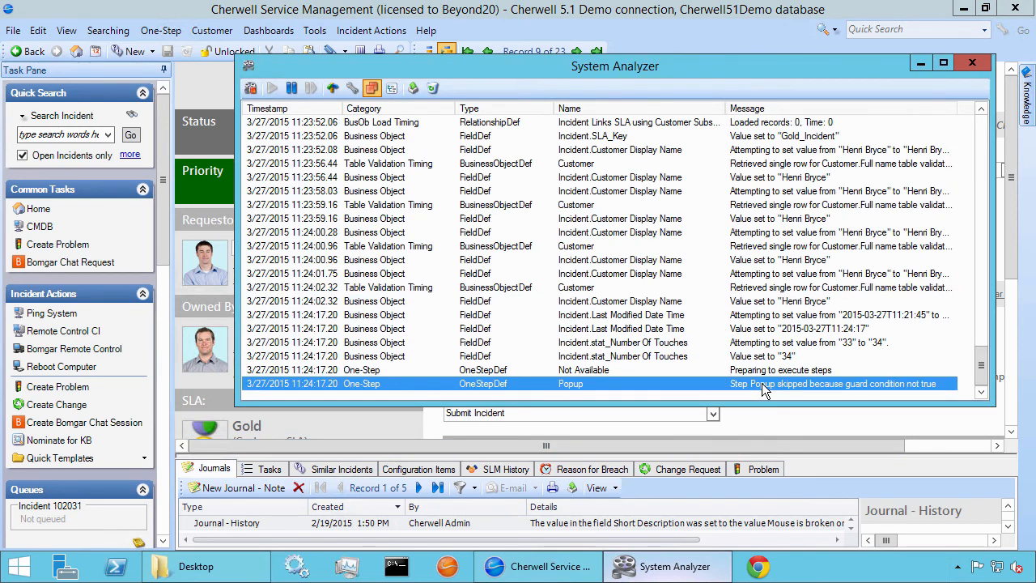